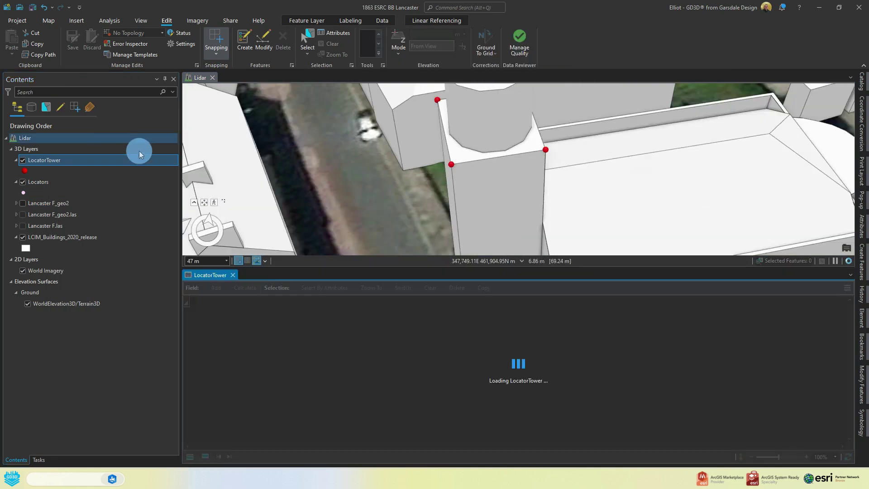
Copy the POINT_X, POINT_Y and POINT_Z values of all four rows in the LocatorTower attribute table.
drag(255, 313, 334, 346)
right_click(332, 346)
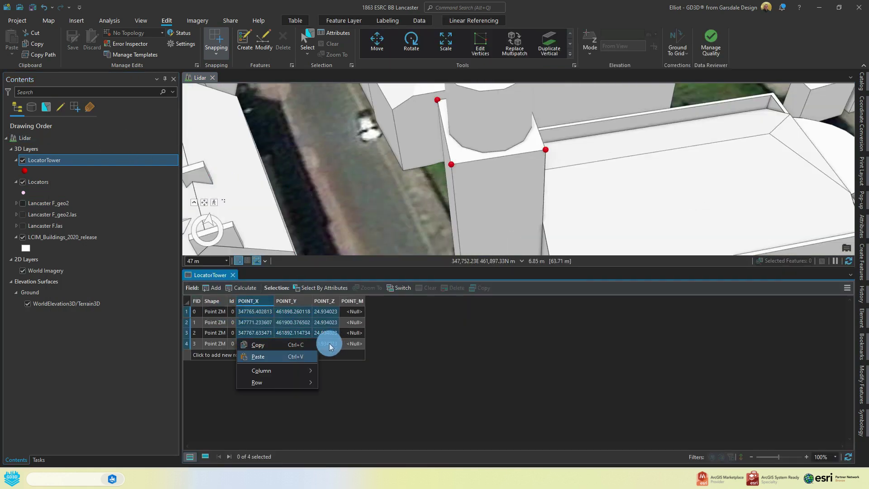
click(286, 345)
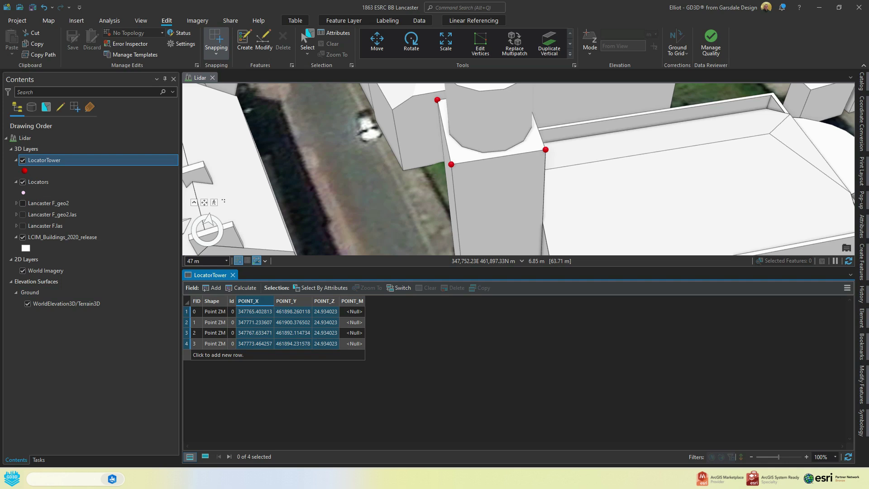
Review the comma-separated coordinates and RGB values in coords01.asc, and minimise the text file.
drag(0, 246, 350, 233)
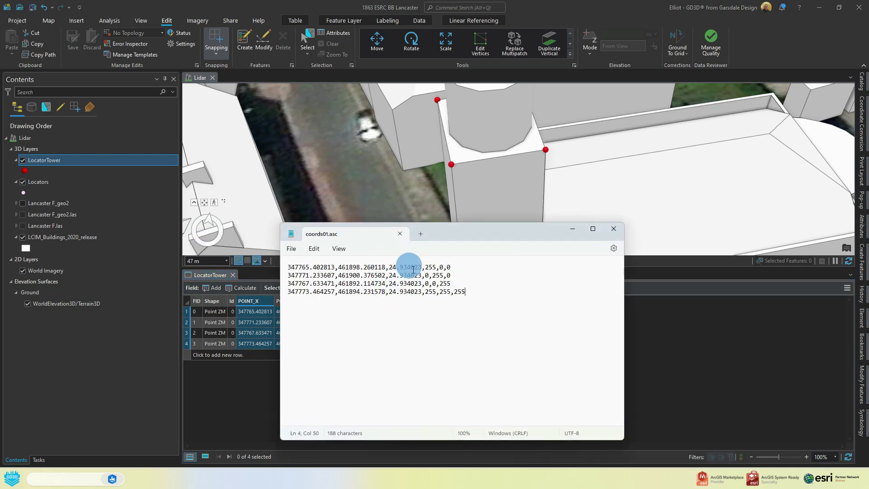
drag(424, 269, 320, 302)
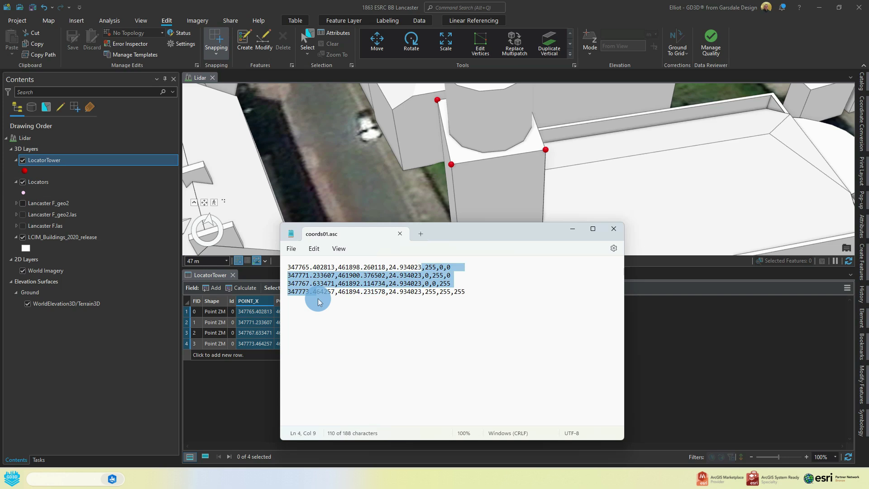
click(445, 294)
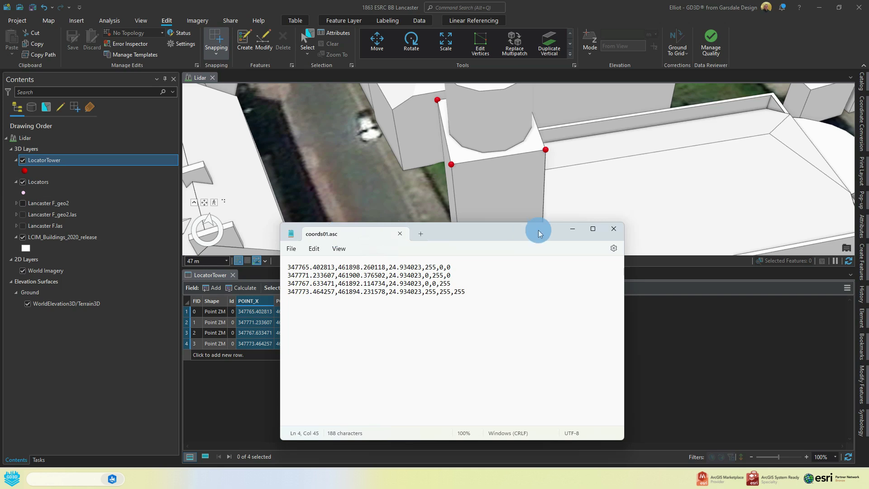
click(573, 229)
Switch to CloudCompare and open coords01.asc from the LAS folder.
mouse_move(492, 465)
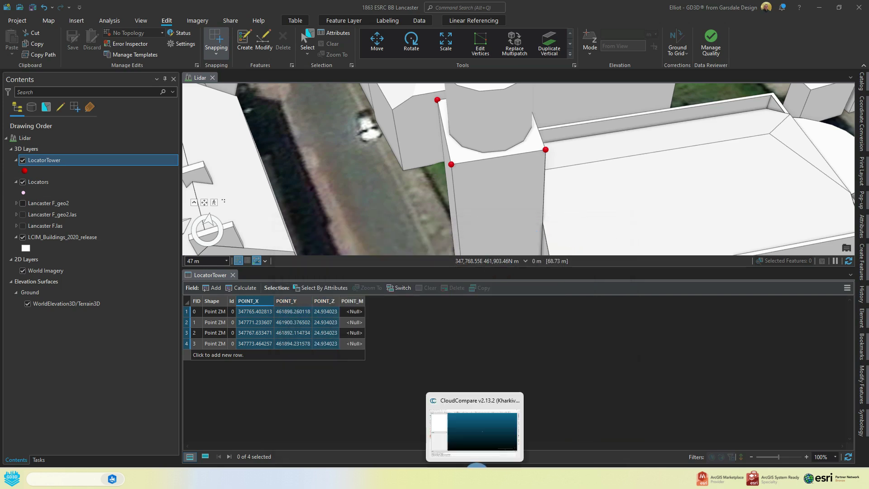
click(475, 427)
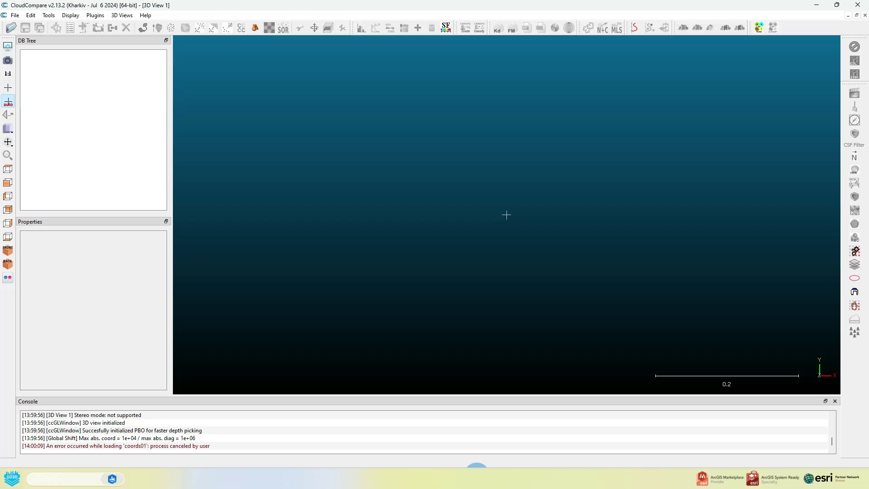
click(11, 27)
scroll(256, 145, down, 2)
scroll(255, 142, down, 3)
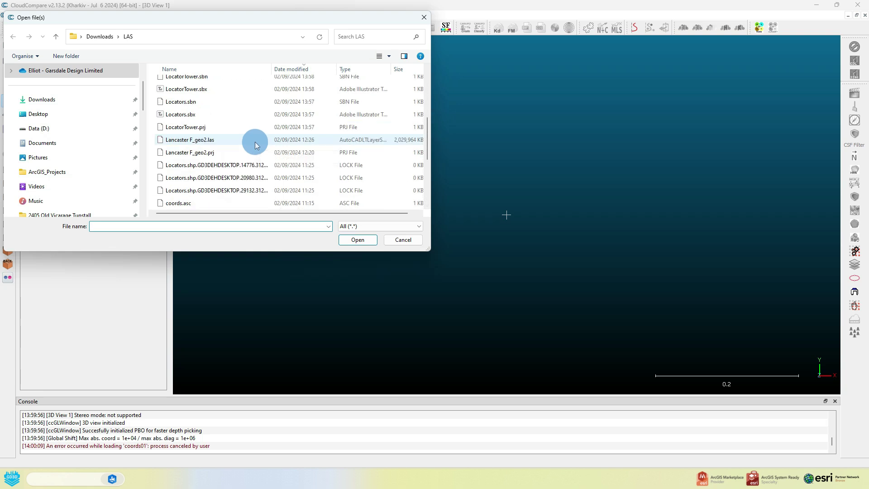
scroll(254, 140, up, 5)
click(195, 138)
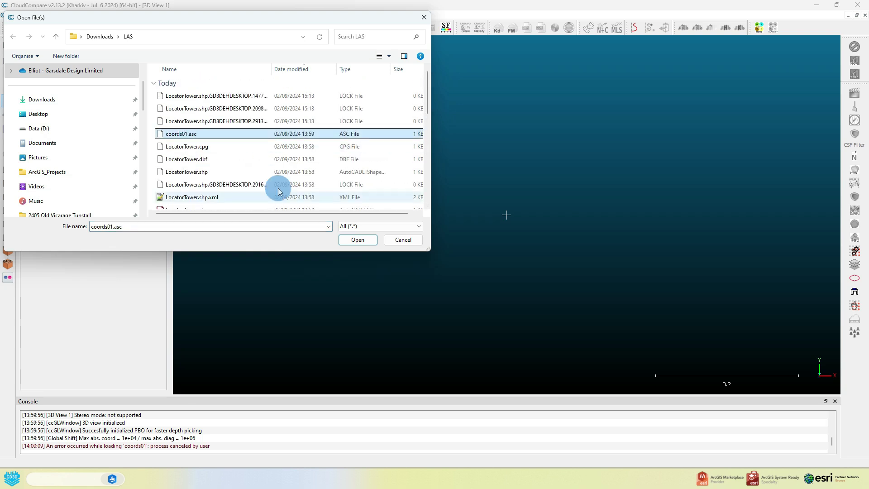
click(357, 240)
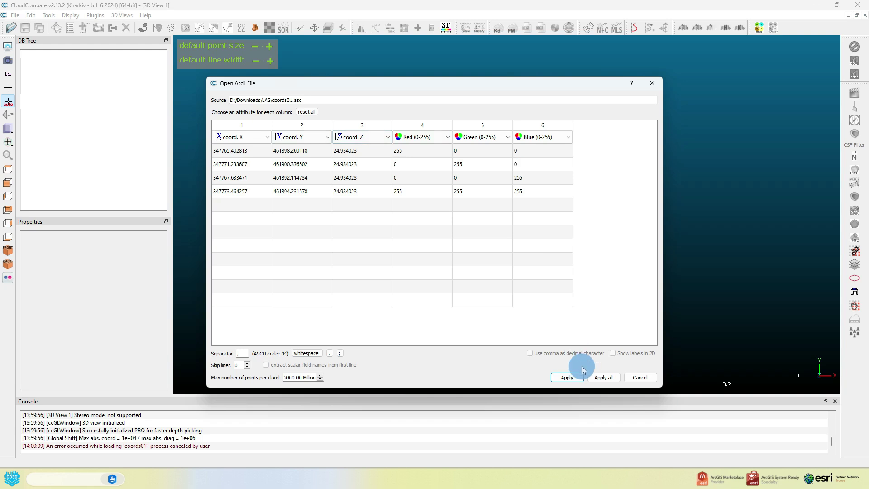
Import coords01.asc with its X, Y, Z and RGB columns, accept the global shift of -347000, -461000, 0 for all, and select the cloud.
click(601, 380)
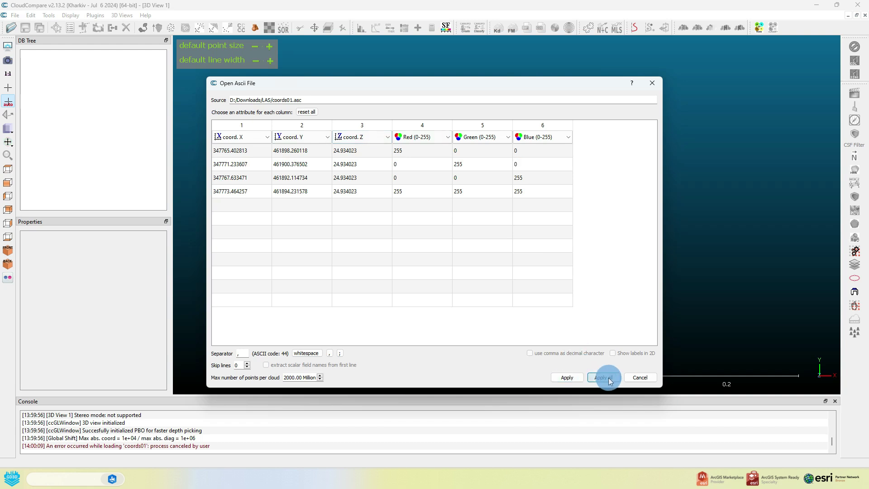
click(605, 379)
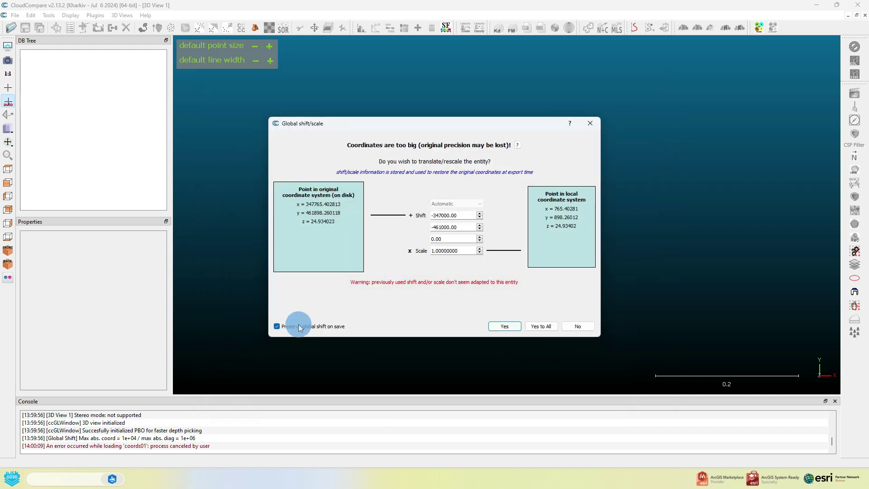
click(543, 326)
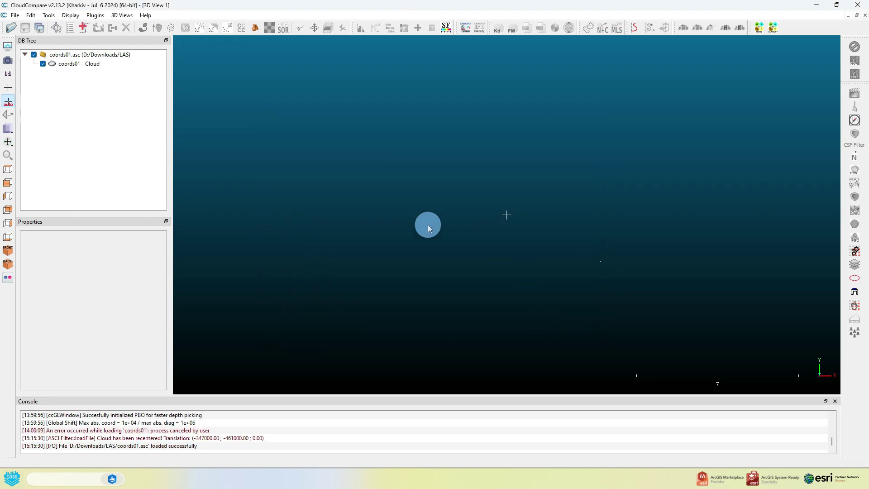
click(90, 63)
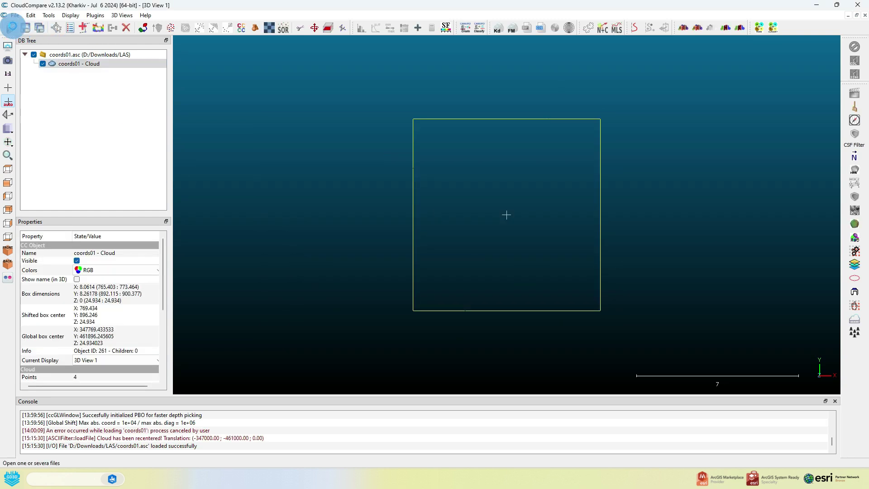
Load the Lancaster F.las point cloud from the LAS folder, accepting the import settings.
click(11, 27)
scroll(239, 145, down, 3)
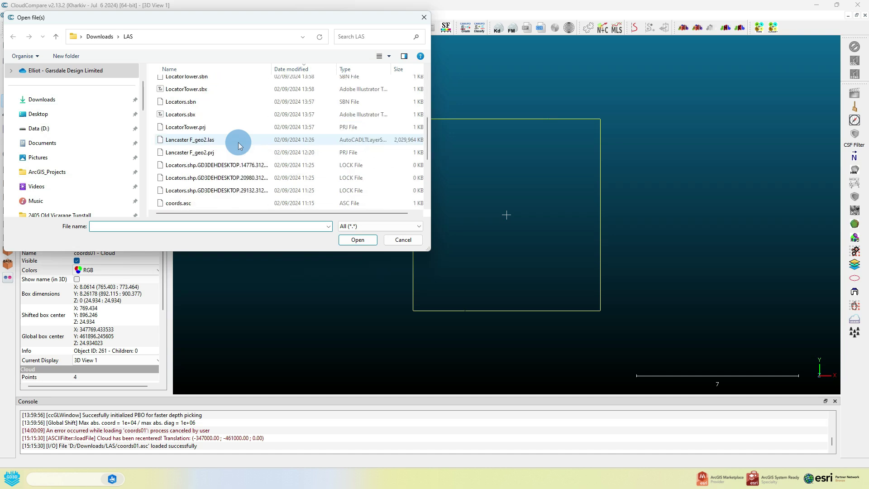
scroll(239, 144, down, 1)
scroll(231, 143, down, 2)
scroll(232, 142, up, 3)
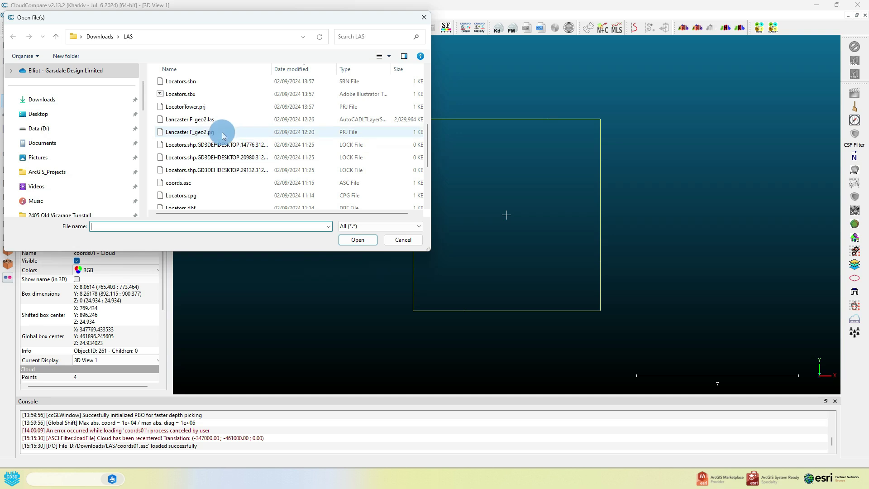
scroll(221, 132, down, 3)
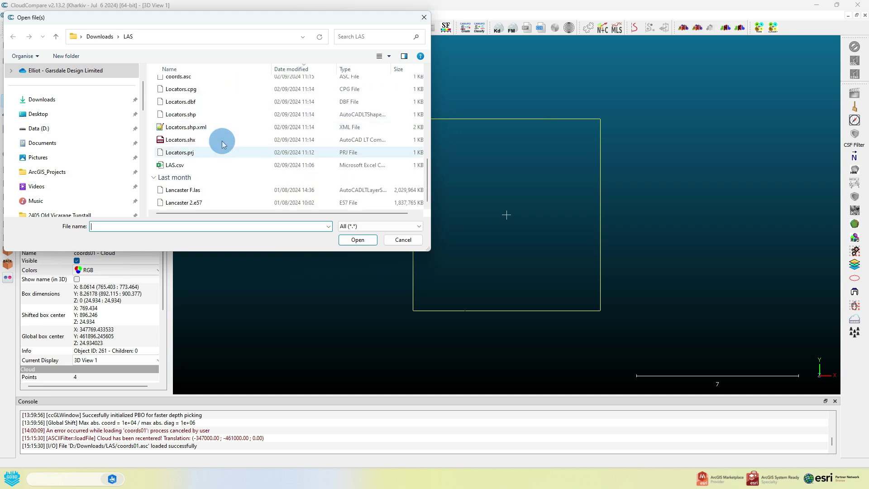
click(210, 189)
click(350, 241)
click(471, 366)
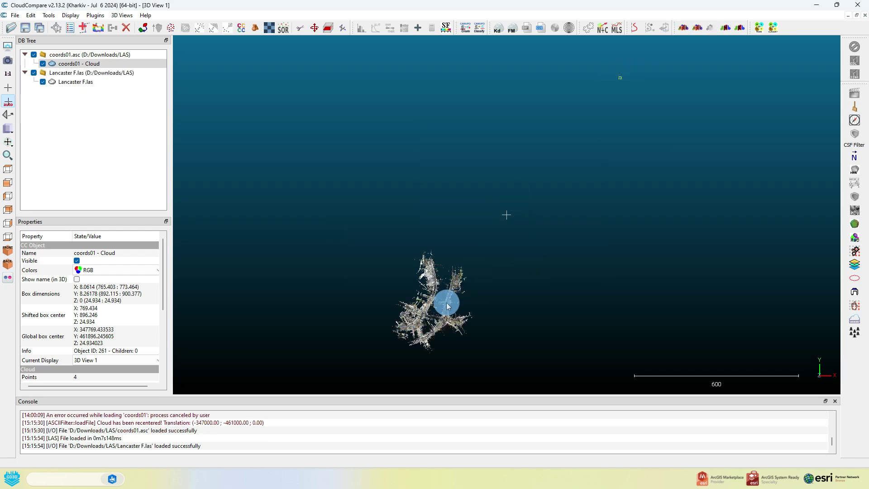
Start point-pair registration on both clouds, with Lancaster F.las as the entity to align and coords01 as reference.
click(68, 82)
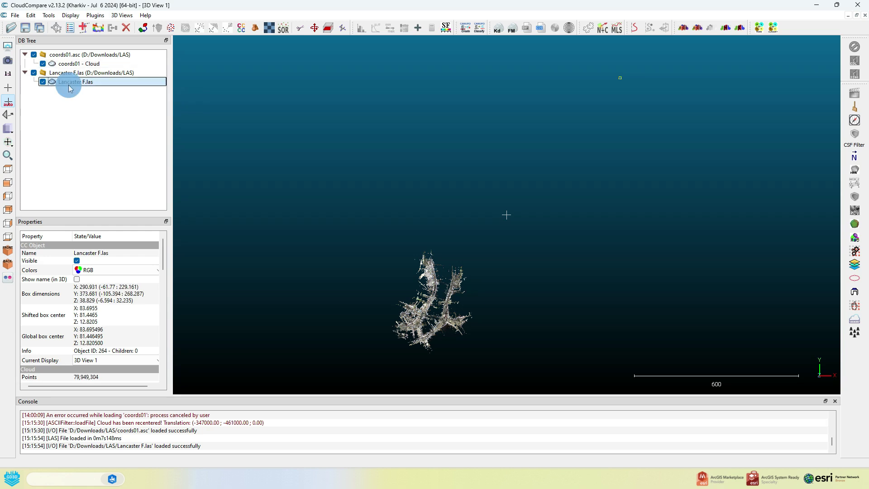
ctrl+click(81, 65)
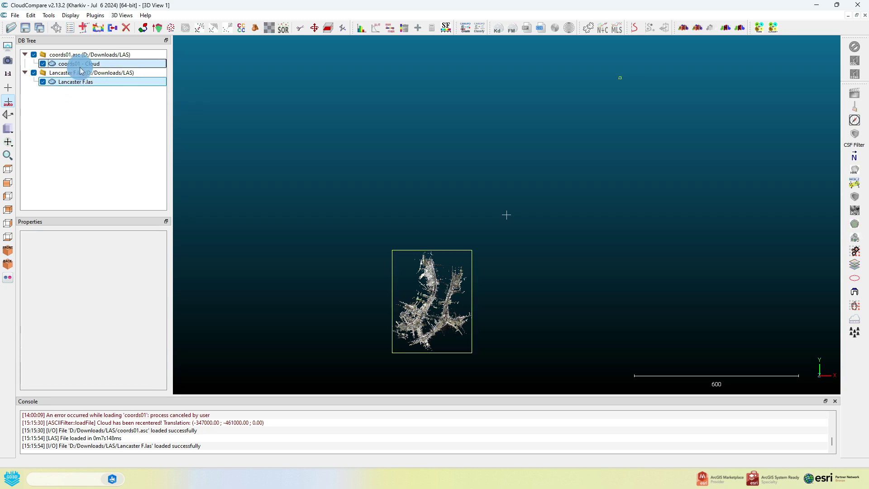
click(143, 28)
click(404, 200)
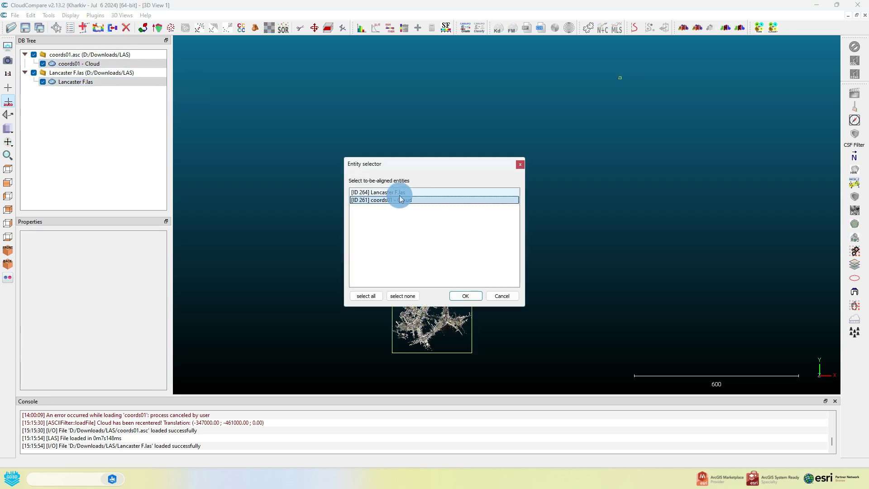
click(398, 192)
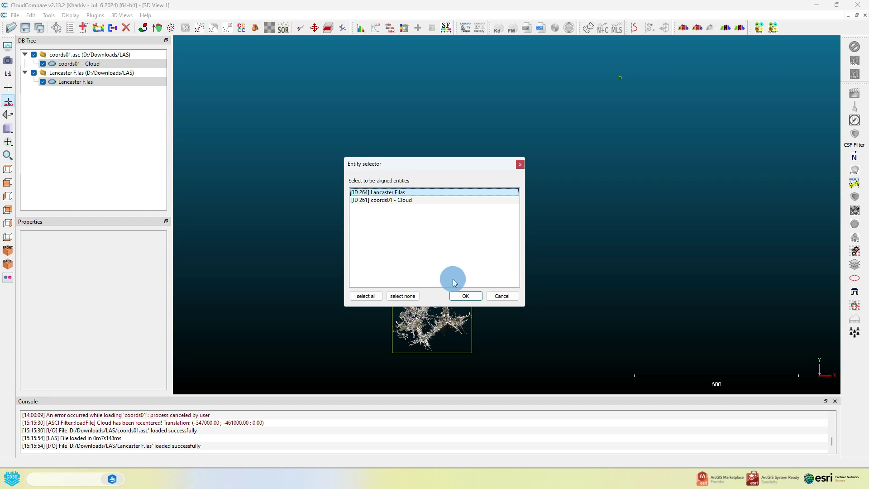
click(465, 296)
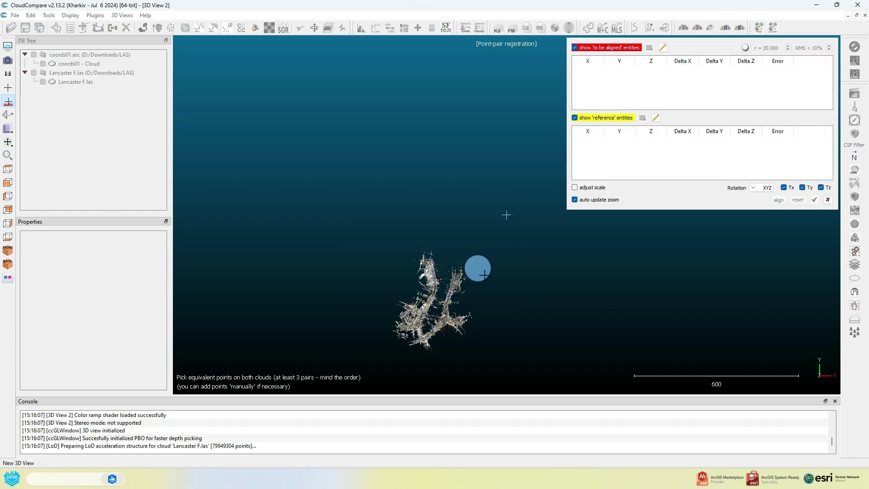
Increase the default point size to 3 for picking the four coords01 points.
scroll(398, 187, down, 3)
right_drag(508, 158, 312, 273)
scroll(368, 266, up, 3)
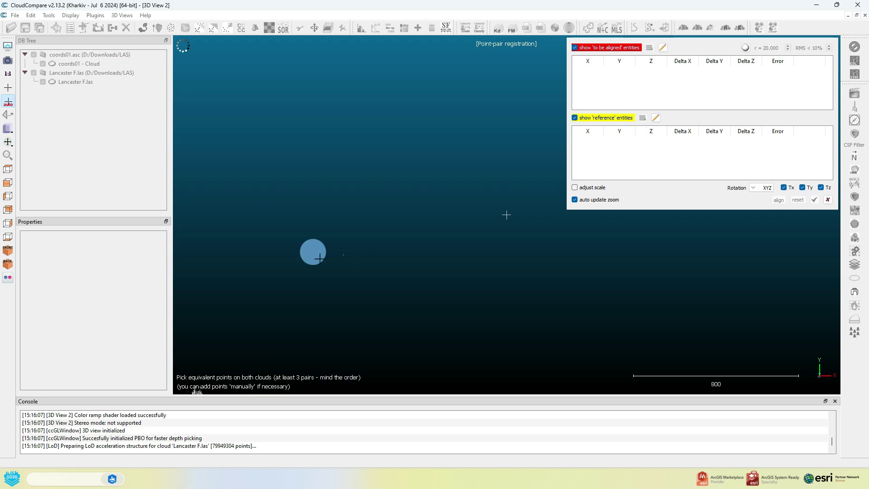
scroll(341, 267, up, 5)
right_drag(281, 297, 345, 273)
scroll(345, 272, up, 5)
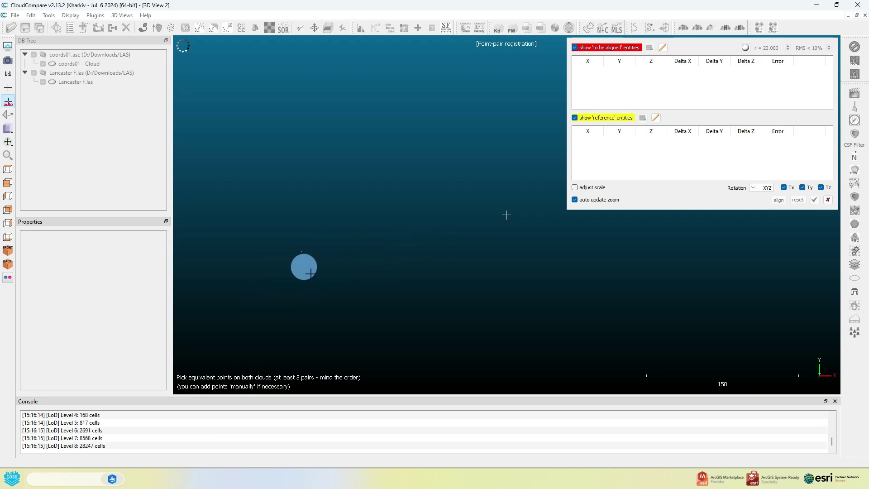
scroll(408, 246, up, 4)
scroll(319, 256, up, 2)
scroll(371, 237, up, 2)
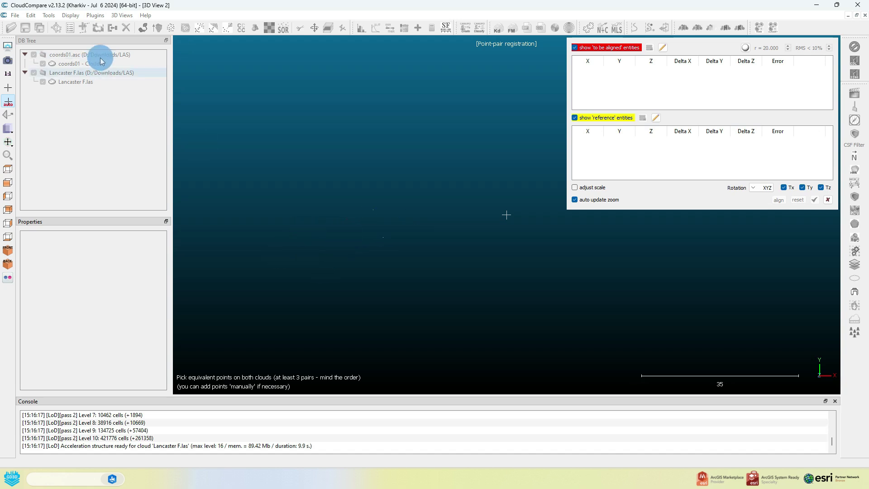
mouse_move(203, 59)
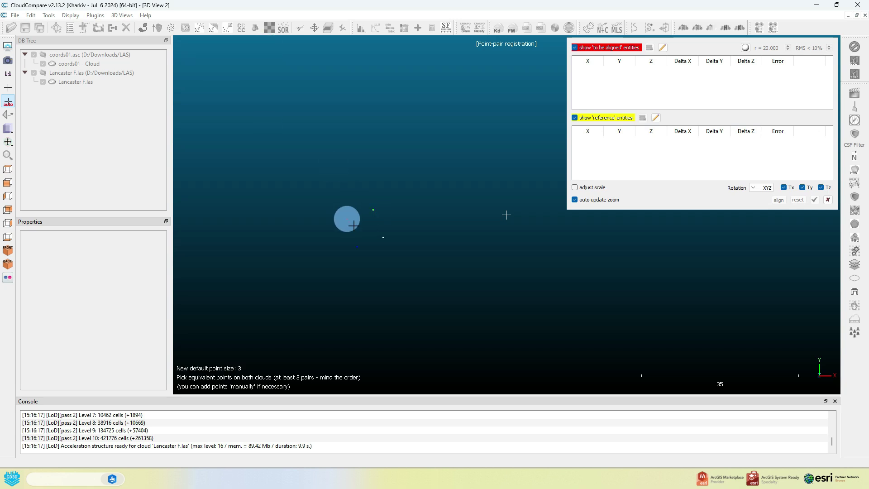
Pick the four coords01 points as reference points in file order: red, green, blue, white.
click(347, 219)
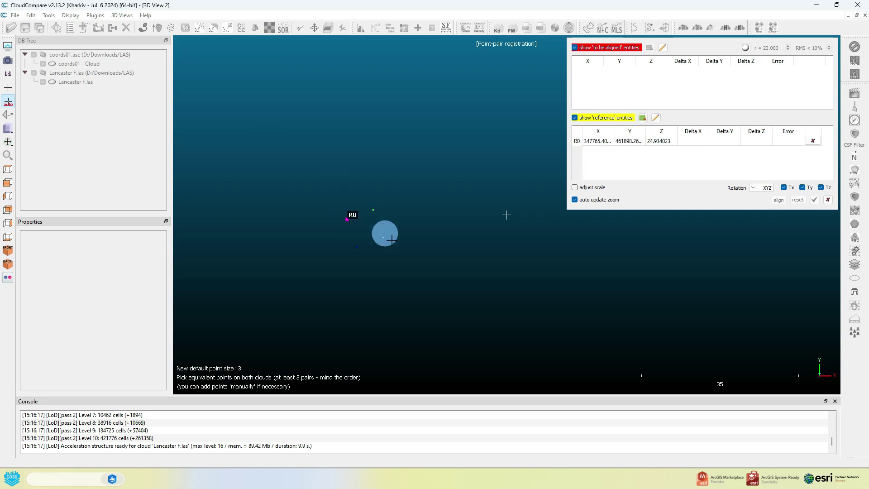
click(373, 210)
drag(362, 253, 361, 251)
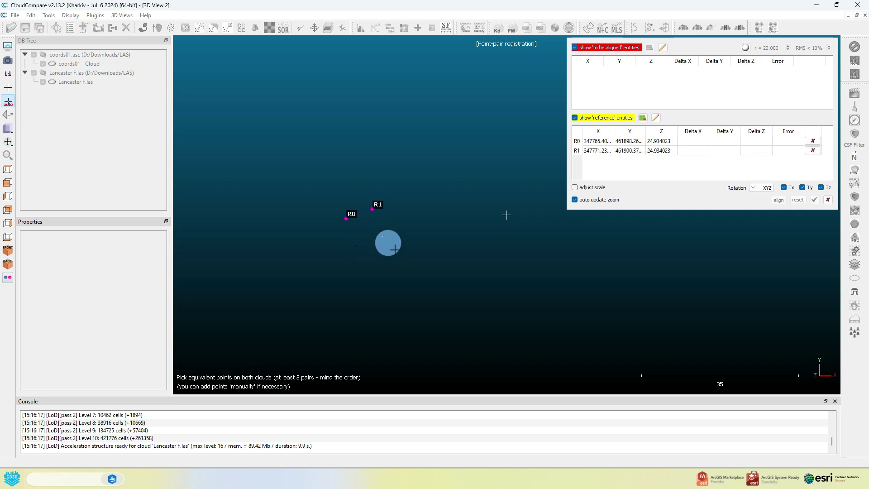
click(356, 246)
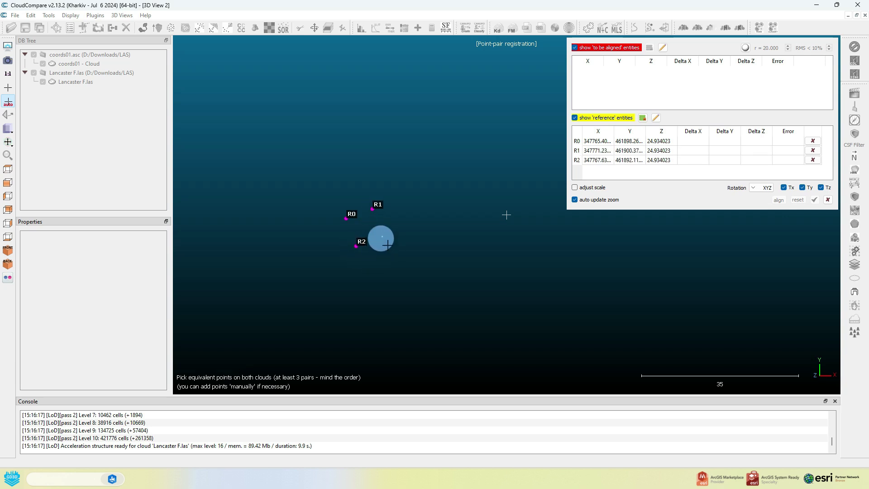
click(386, 242)
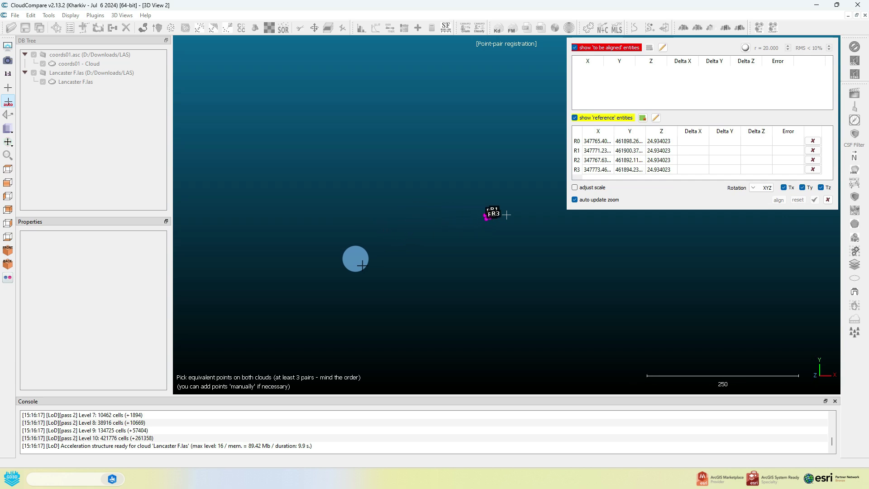
Locate the Lancaster F.las cloud away from the picked reference points and examine its street layout.
scroll(389, 246, up, 15)
scroll(392, 270, down, 11)
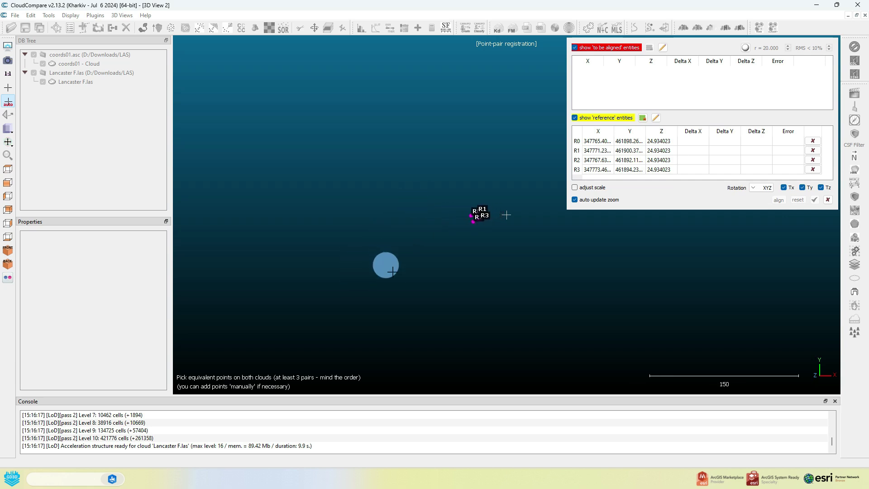
scroll(436, 239, down, 2)
scroll(392, 278, up, 12)
scroll(410, 267, down, 5)
drag(393, 297, 388, 315)
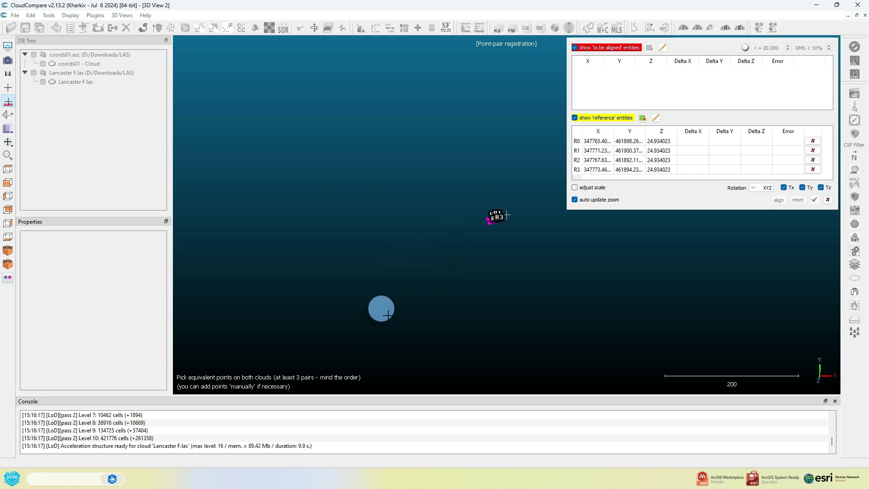
scroll(385, 308, down, 3)
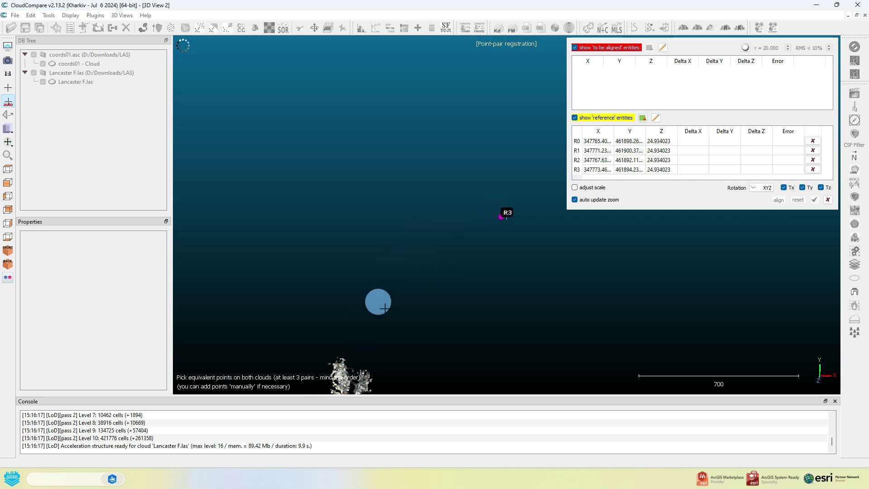
right_drag(390, 350, 464, 213)
scroll(404, 289, up, 3)
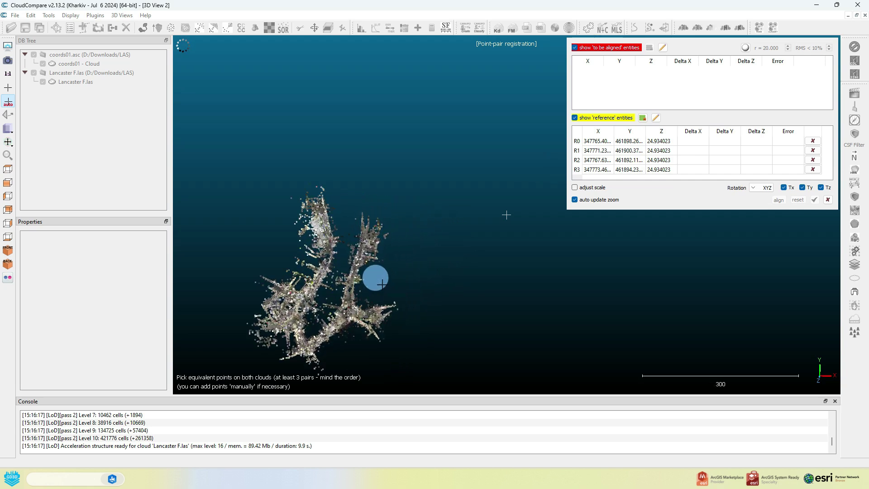
scroll(383, 272, up, 2)
scroll(324, 256, up, 3)
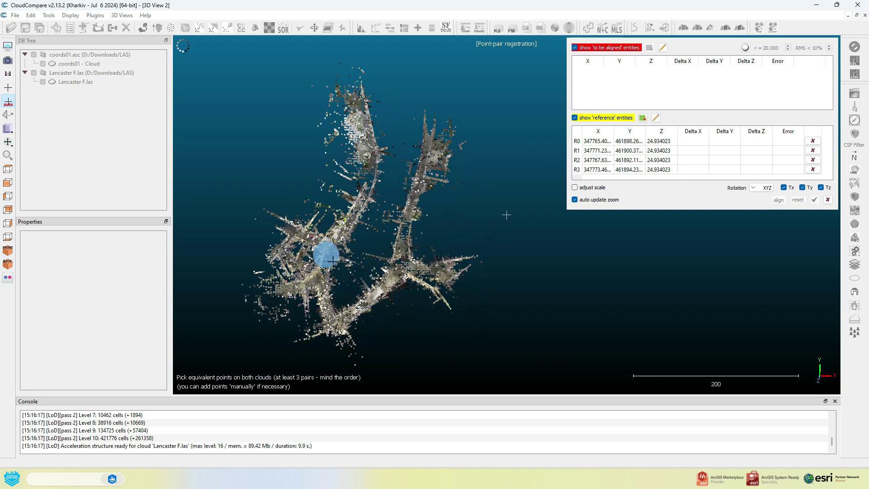
scroll(460, 259, up, 2)
scroll(368, 265, up, 2)
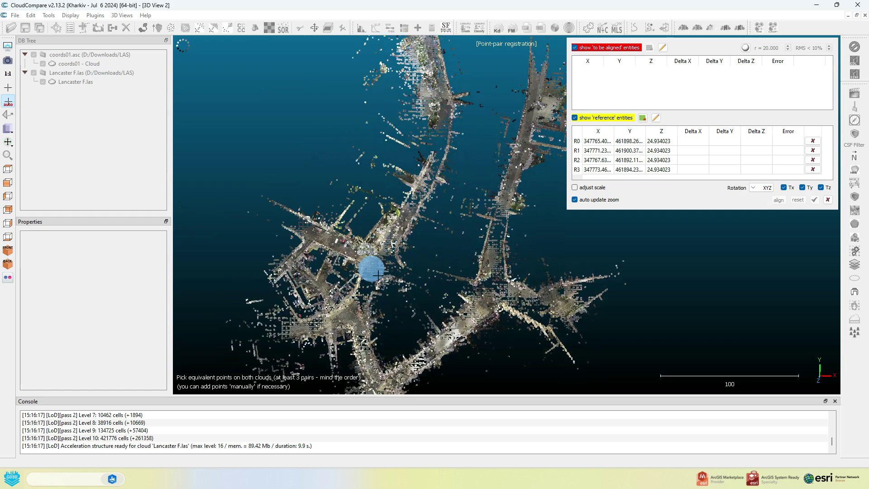
Reduce the default point size and bring the church tower in the Lancaster F.las cloud into view.
mouse_move(229, 52)
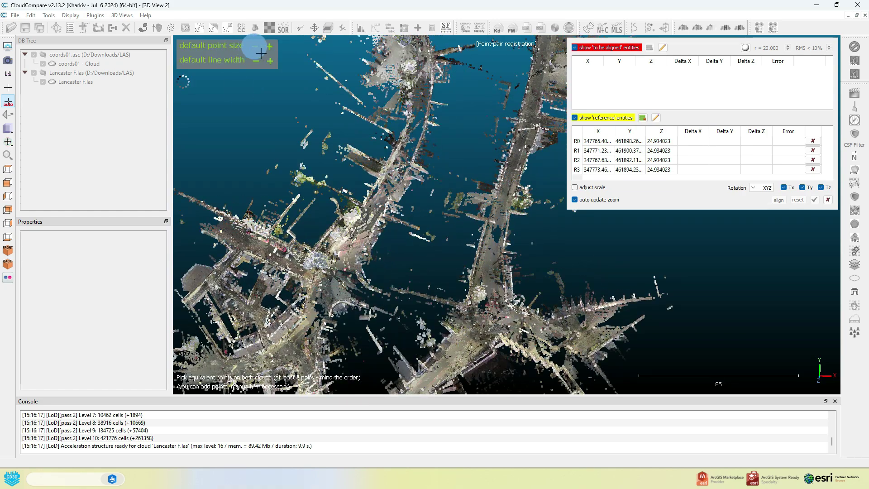
click(255, 46)
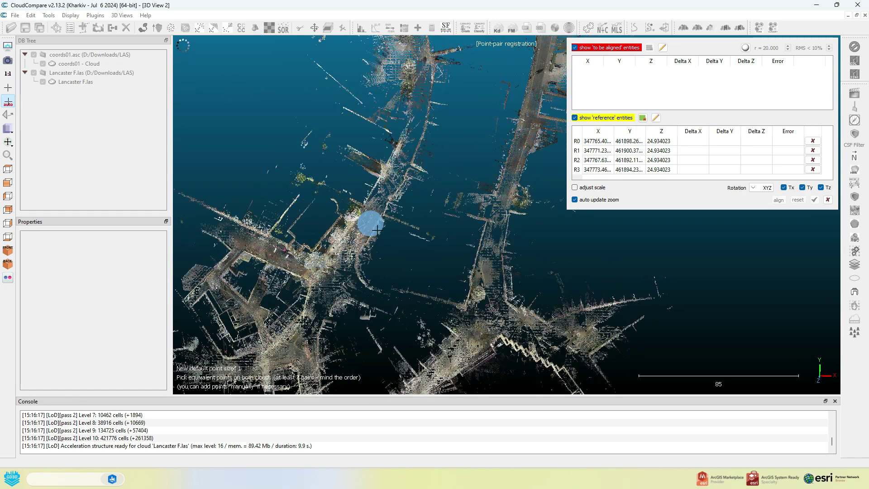
scroll(377, 229, up, 4)
drag(421, 242, 390, 166)
drag(428, 272, 432, 302)
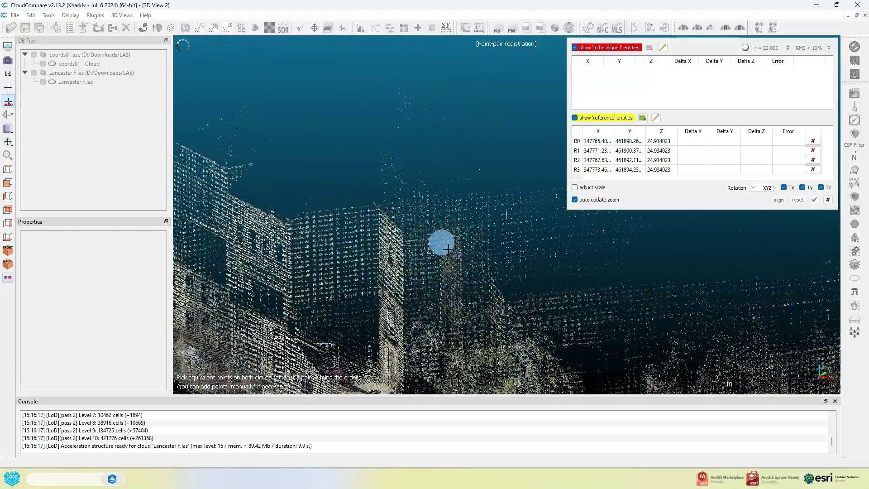
drag(429, 177, 438, 311)
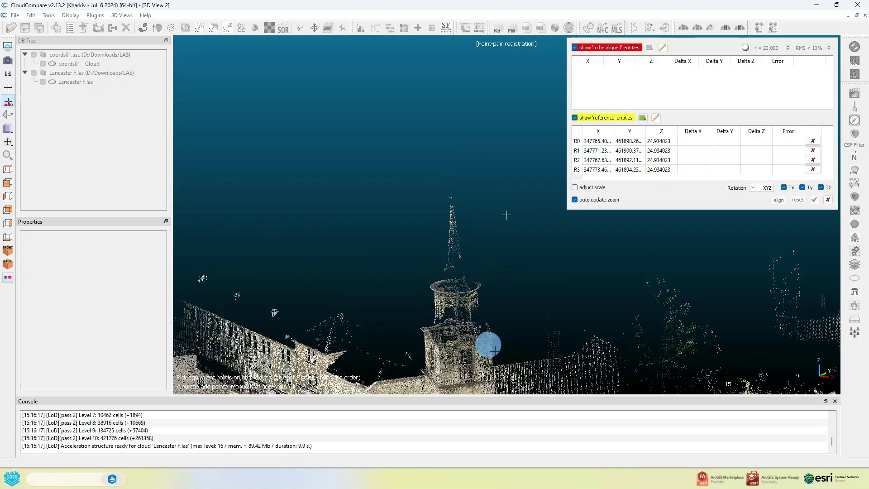
Check the tower corner points in ArcGIS Pro, and pick the matching first corner on the Lancaster F.las tower in CloudCompare.
drag(503, 302, 488, 464)
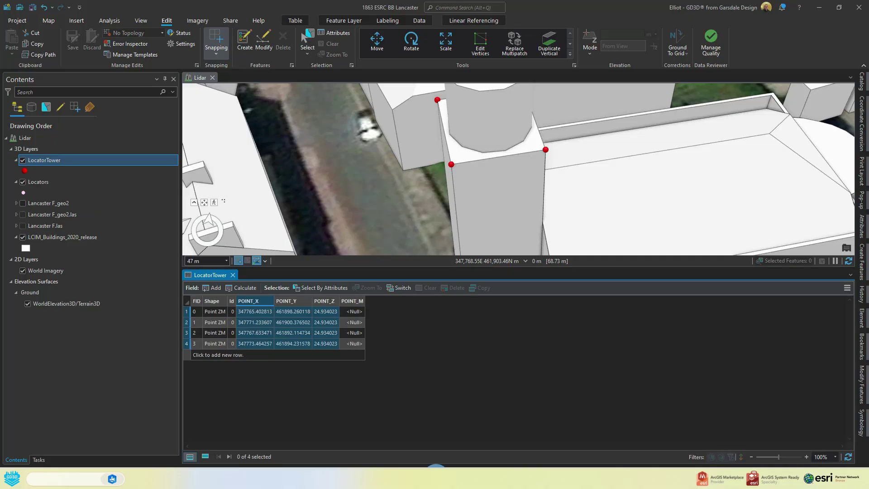
scroll(488, 145, down, 4)
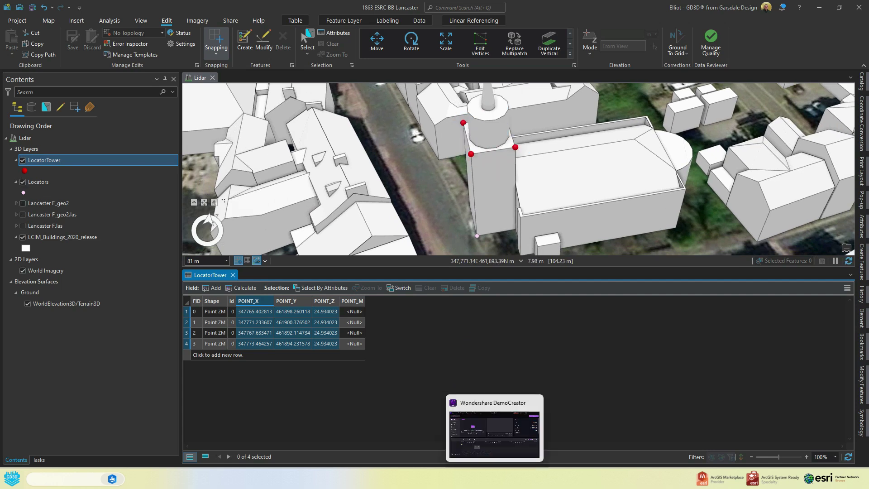
click(478, 471)
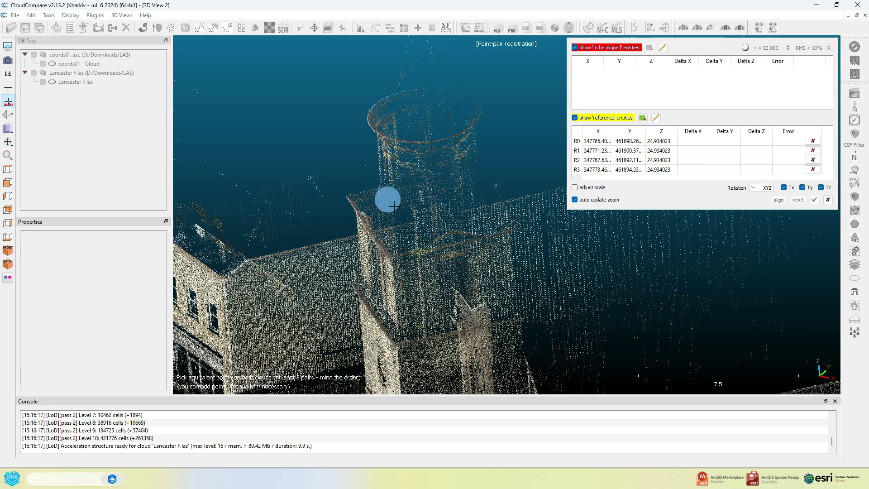
click(348, 198)
View the tower's remaining corners from above and increase the default point size by two.
scroll(474, 194, down, 8)
scroll(475, 177, up, 10)
right_drag(474, 177, 454, 204)
drag(454, 202, 447, 217)
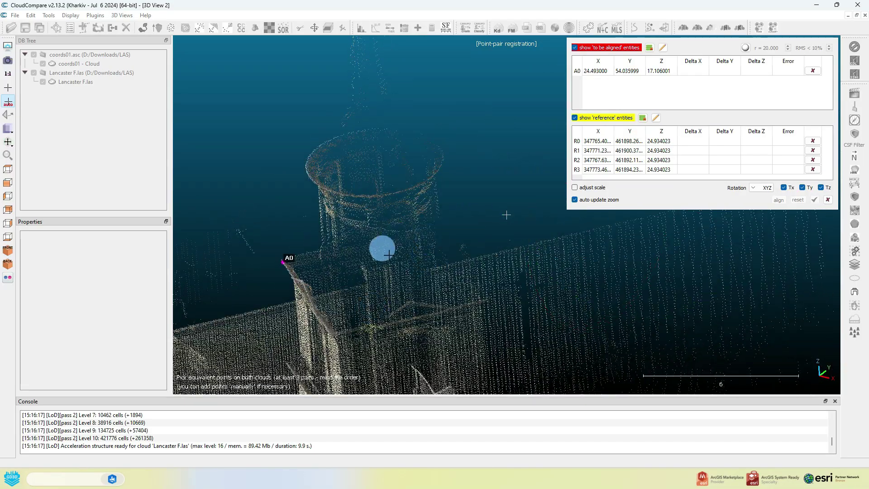
scroll(384, 247, up, 5)
scroll(382, 283, down, 18)
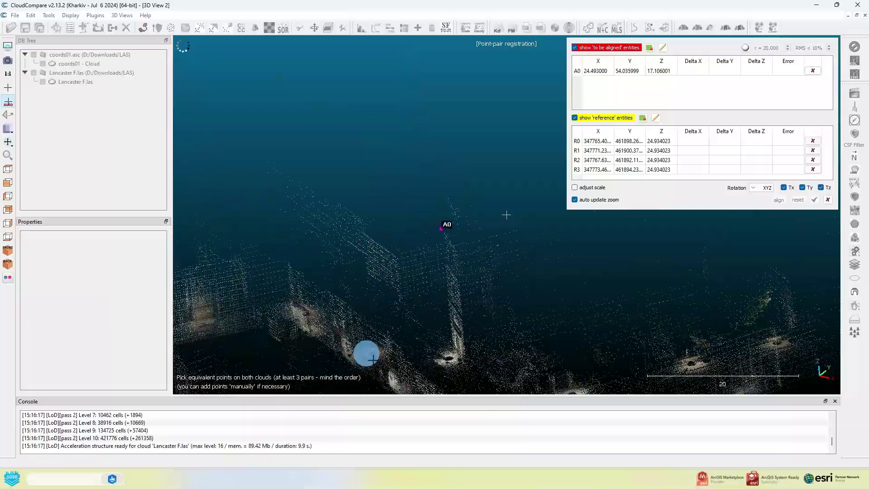
drag(439, 270, 471, 249)
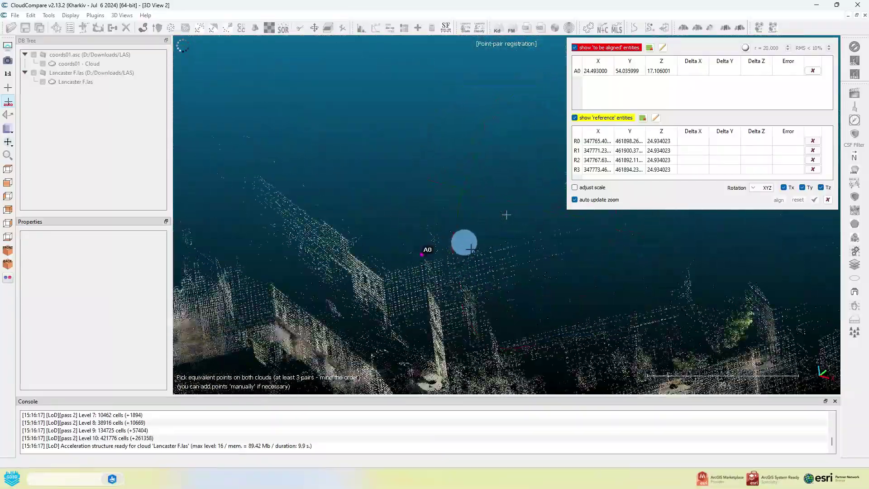
drag(495, 212, 416, 247)
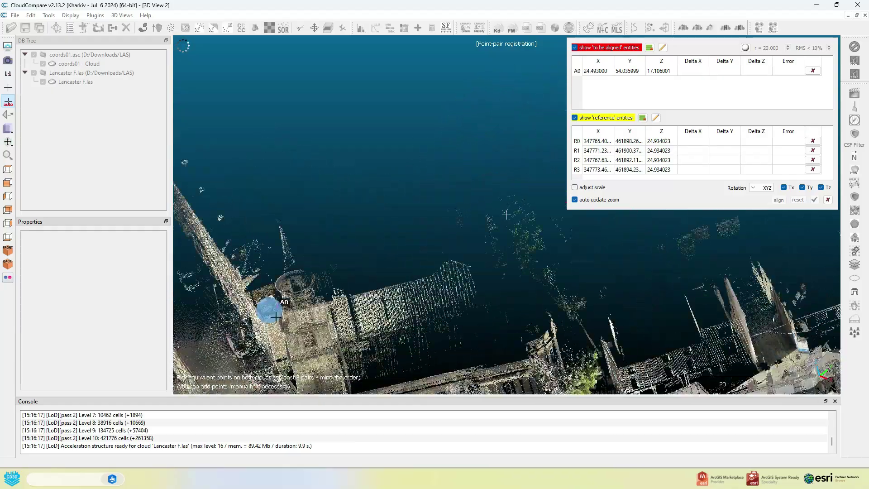
drag(474, 270, 283, 214)
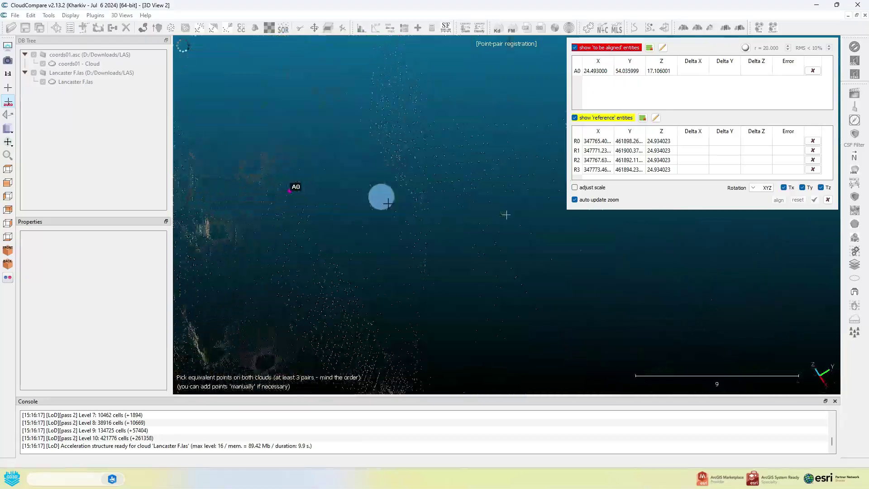
scroll(380, 204, up, 3)
drag(316, 178, 502, 196)
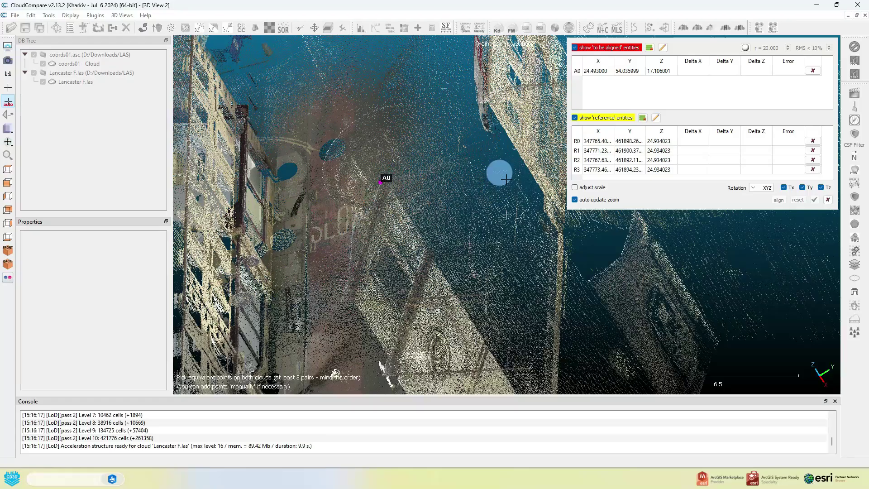
click(271, 46)
click(270, 47)
Pick the tower's three remaining corners as to-be-aligned points A1, A2 and A3, matching the reference order.
right_drag(464, 195, 456, 216)
drag(461, 216, 485, 210)
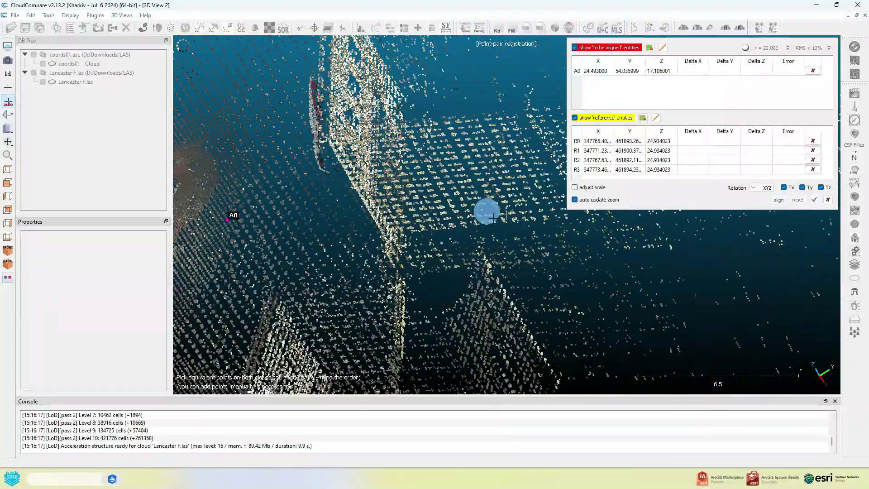
click(363, 209)
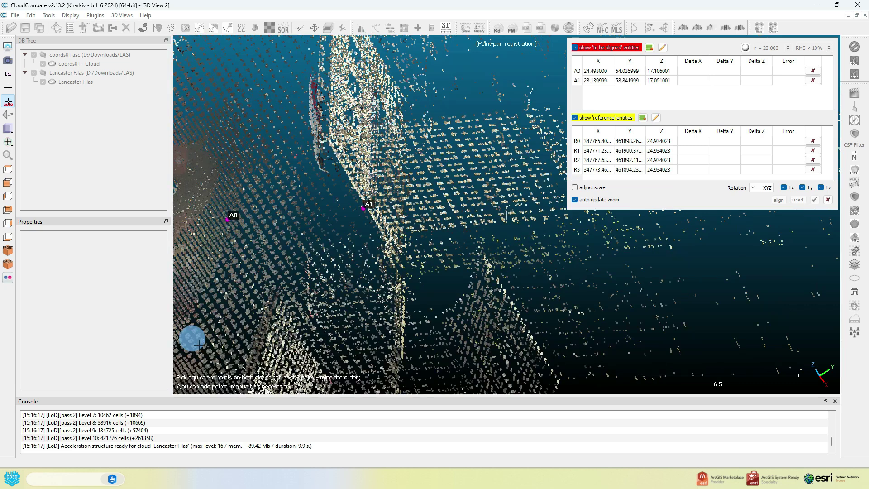
click(321, 333)
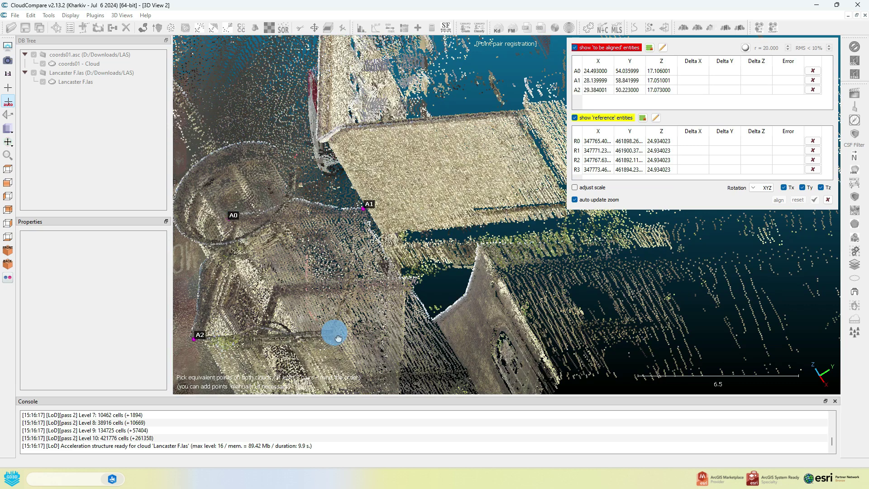
click(345, 329)
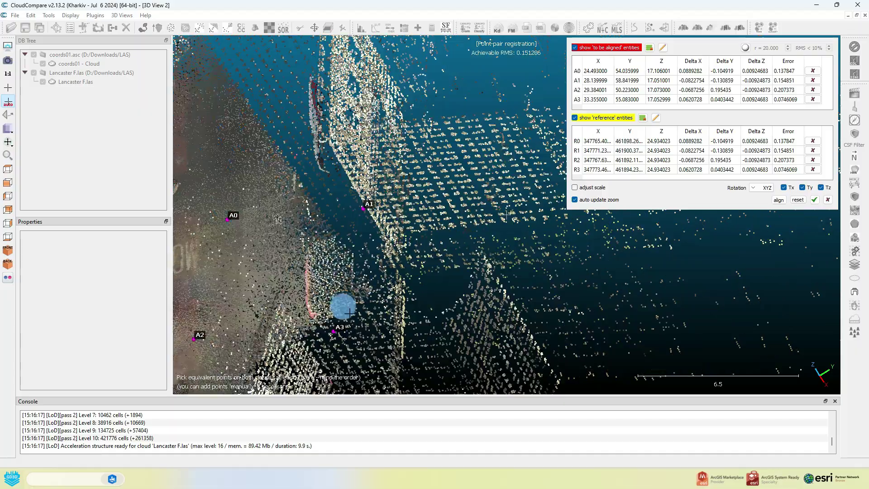
Check the four picked tower corners and align the Lancaster F.las cloud to the reference points with XYZ rotation.
mouse_move(413, 293)
mouse_down()
mouse_move(358, 306)
mouse_move(420, 286)
mouse_up()
right_drag(420, 287, 358, 267)
scroll(417, 252, up, 7)
mouse_move(411, 252)
mouse_down()
mouse_move(375, 248)
mouse_move(557, 273)
mouse_move(631, 242)
mouse_move(598, 208)
mouse_move(567, 224)
mouse_up()
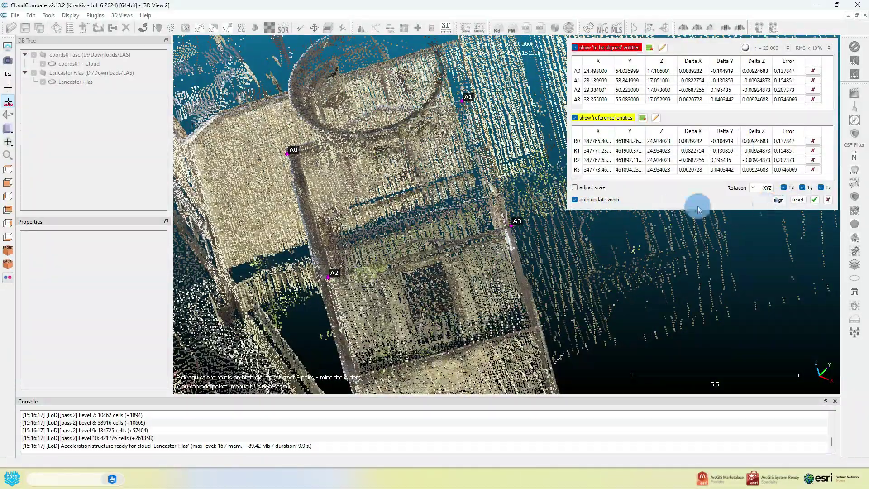
click(771, 199)
click(769, 195)
click(780, 200)
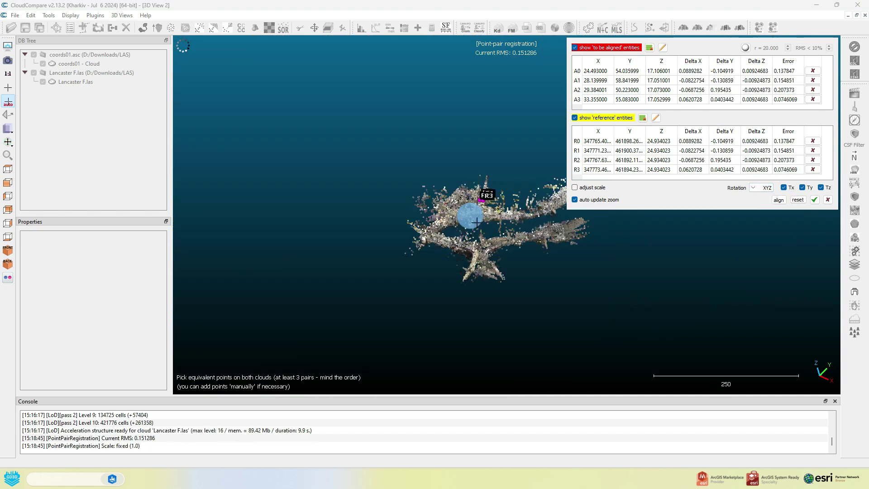
Inspect the aligned cloud around the reference points on the tower and apply the registration.
scroll(452, 206, up, 5)
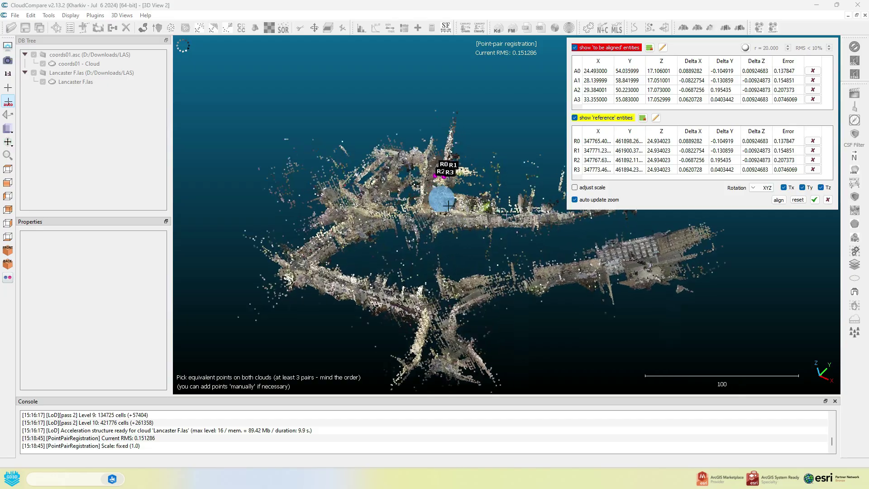
scroll(457, 217, up, 1)
scroll(497, 271, down, 2)
scroll(480, 278, up, 1)
right_drag(504, 286, 515, 264)
drag(515, 264, 401, 158)
click(815, 199)
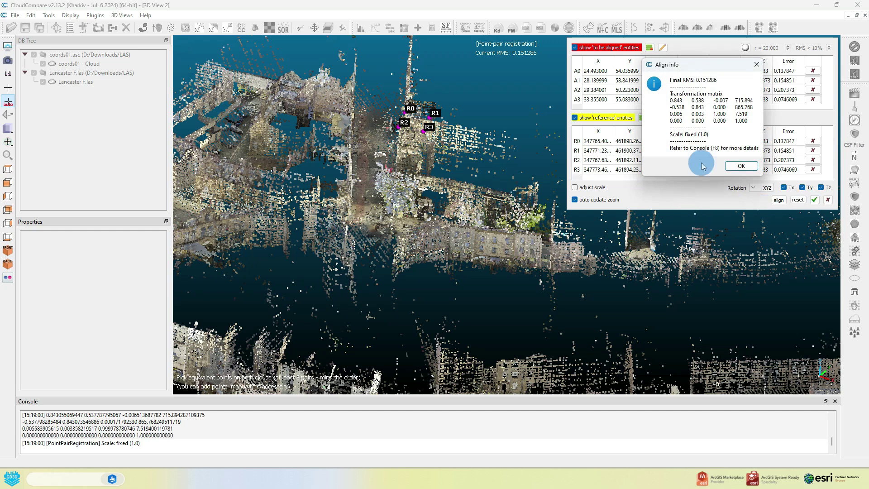
click(743, 167)
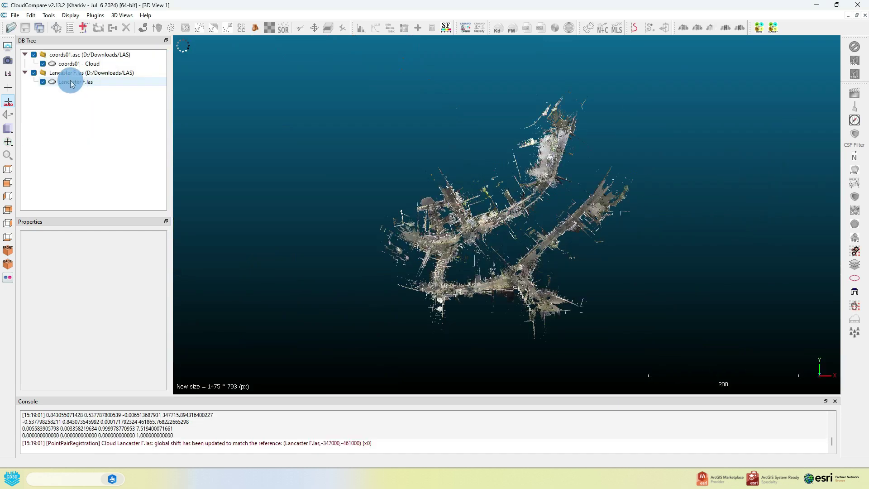
Save the aligned Lancaster F.las cloud in the LAS folder as Lancaster F_geo3.las.
click(72, 81)
click(18, 20)
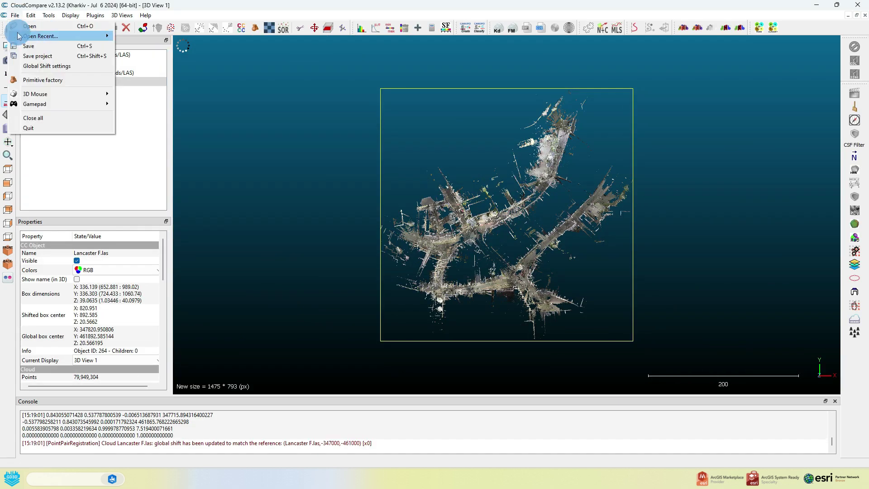
click(33, 44)
click(216, 94)
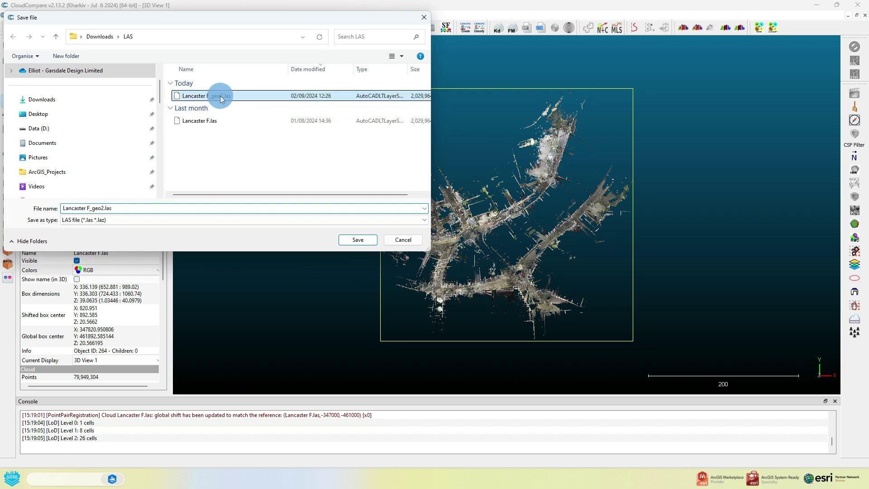
click(105, 208)
click(106, 209)
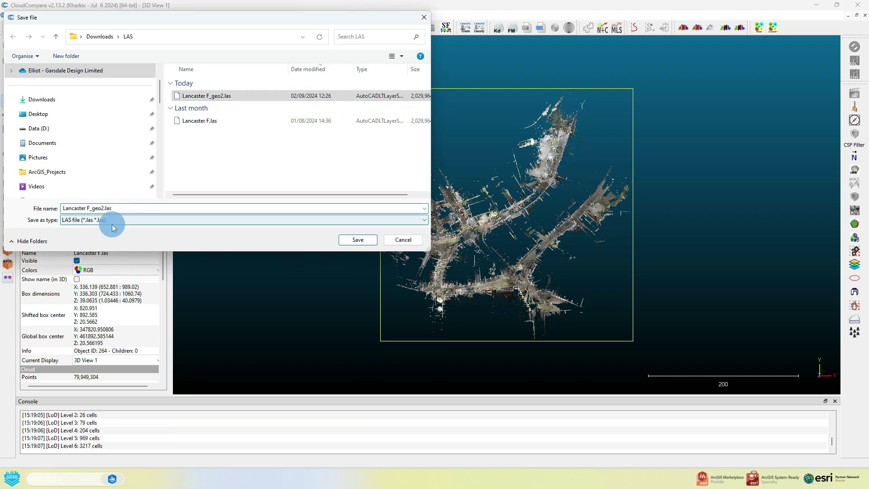
key(BackSpace)
text(3)
click(358, 240)
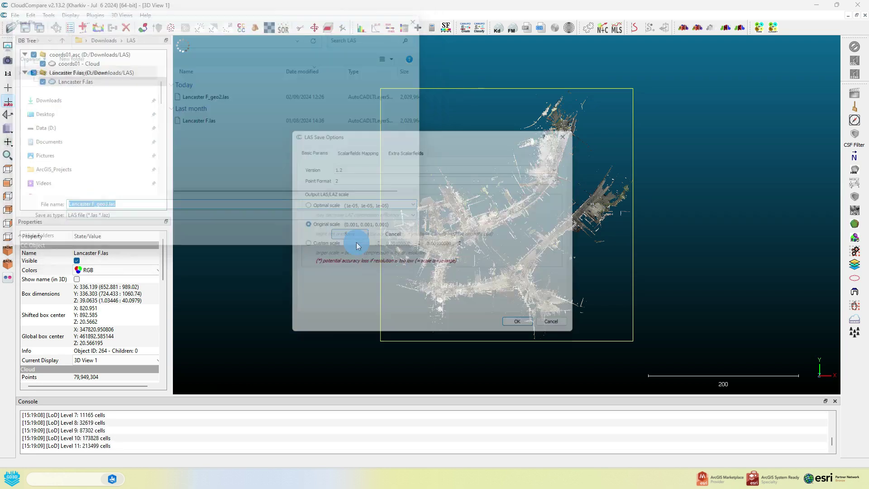
Export the LAS file with the optimal scale and switch to the ArcGIS Pro project.
click(307, 222)
click(313, 206)
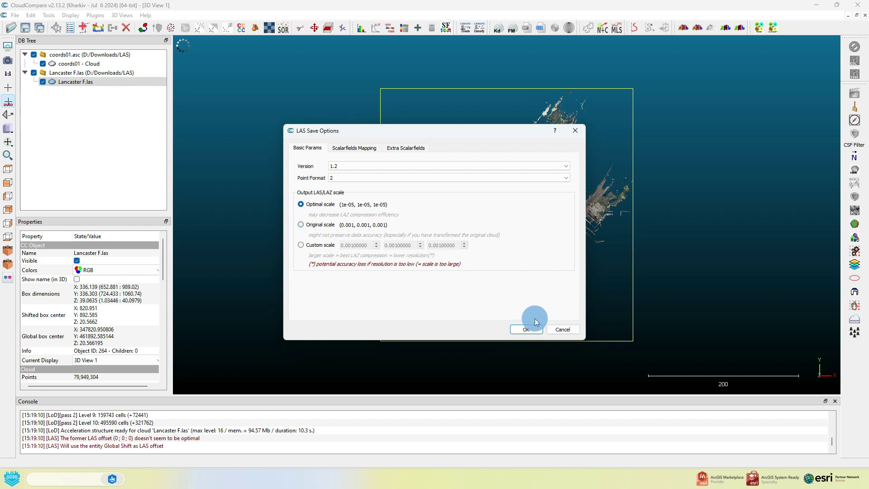
click(534, 329)
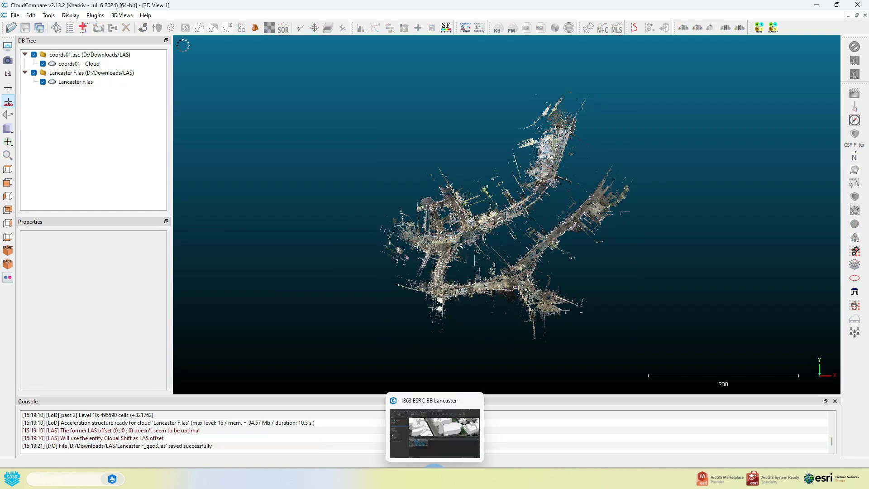
click(434, 475)
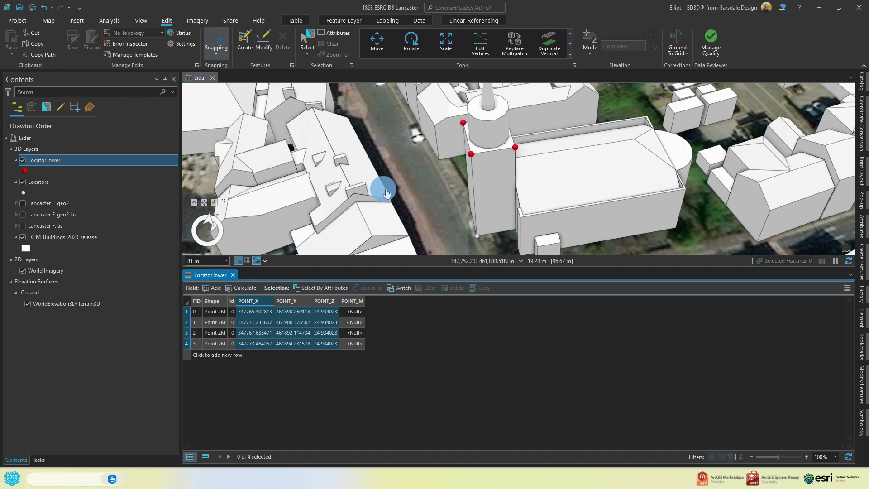
Hide the LocatorTower and Locators layers and add Lancaster F_geo3.las from the Downloads LAS folder to the Lidar scene.
click(24, 160)
click(18, 182)
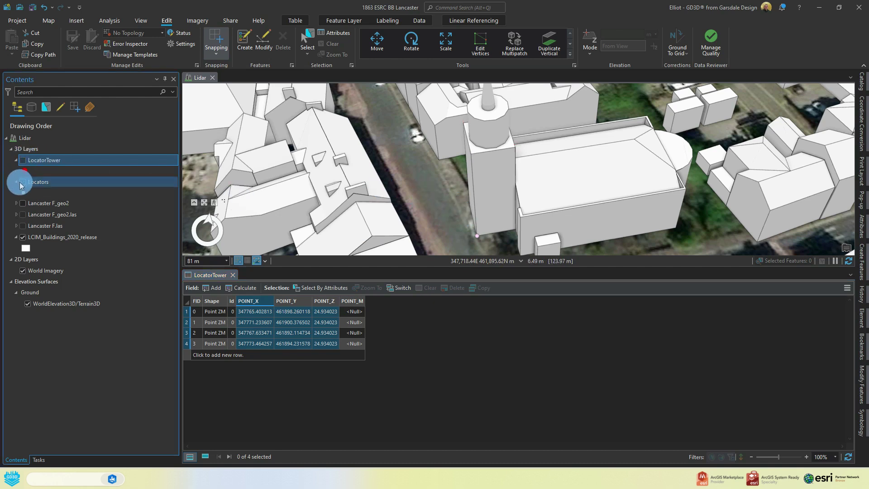
click(862, 154)
click(863, 89)
scroll(733, 272, down, 2)
click(736, 304)
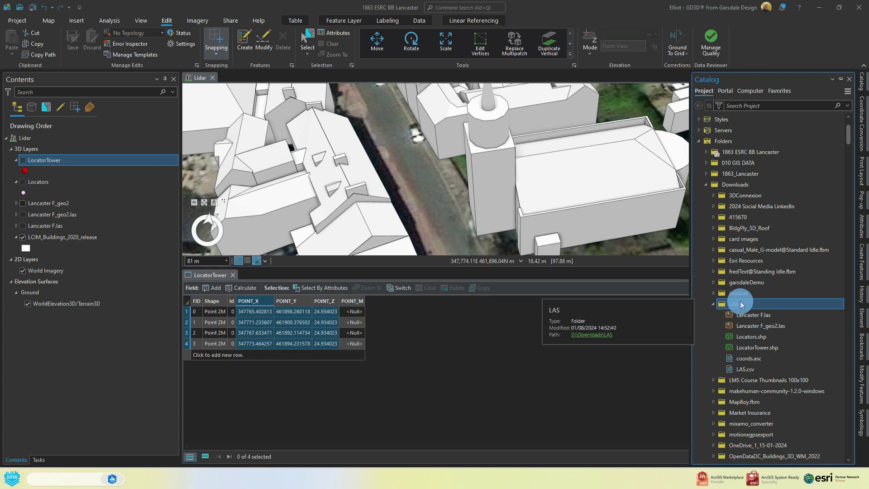
click(758, 338)
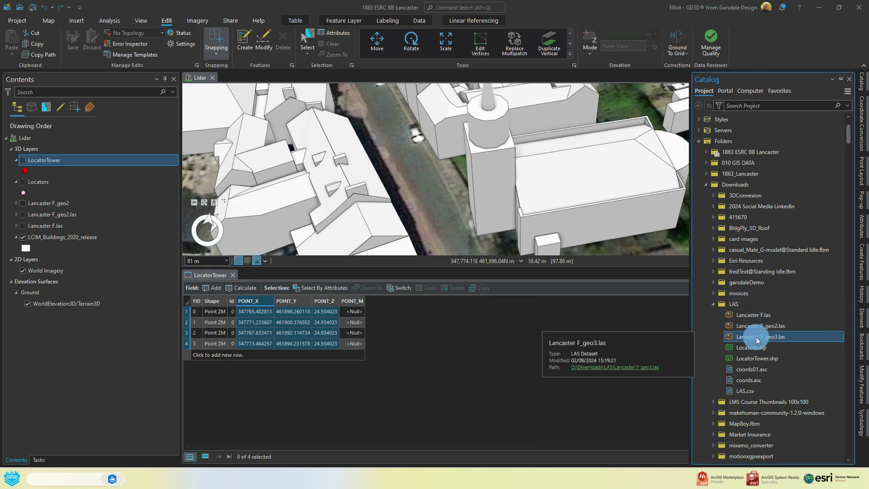
drag(758, 340, 384, 245)
click(234, 276)
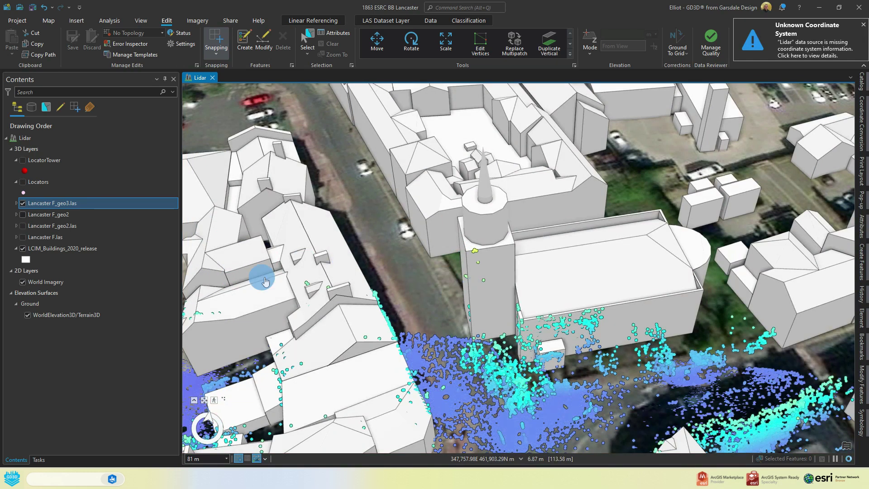
Hide the LCIM_Buildings_2020_release layer and draw the Lancaster F_geo3.las points in RGB at maximum density with a display limit of 10,000,000.
click(23, 249)
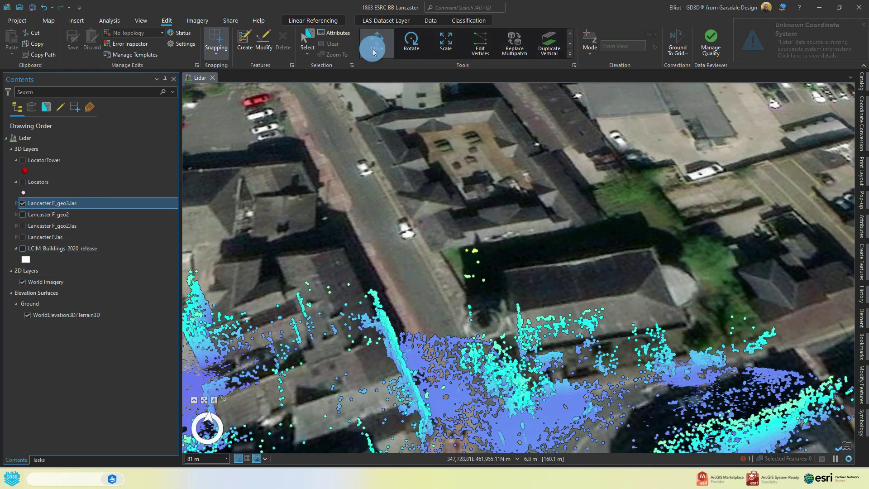
click(368, 20)
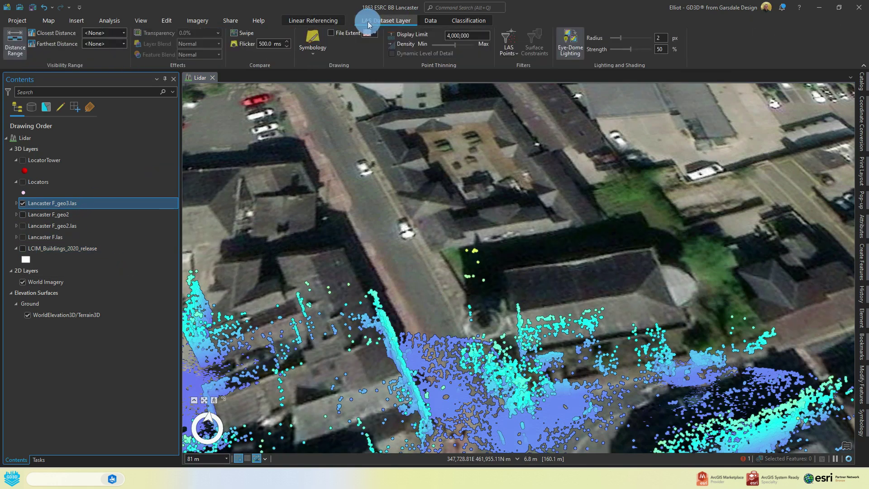
click(309, 58)
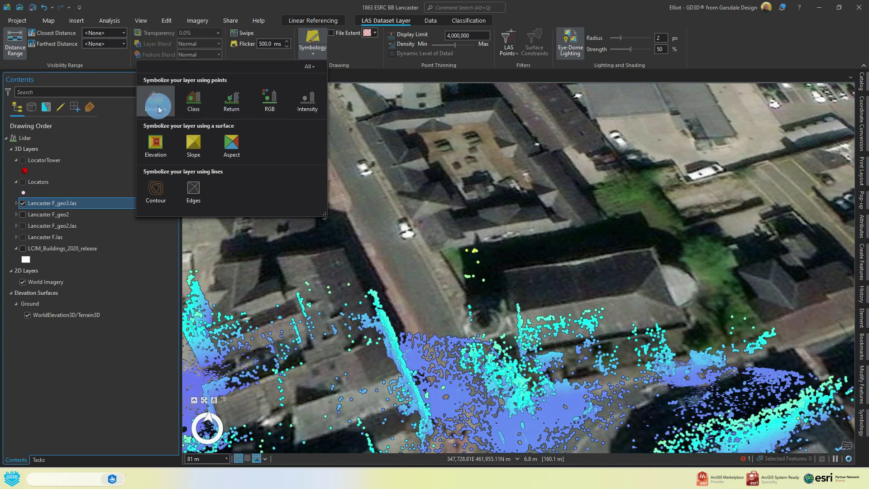
click(239, 104)
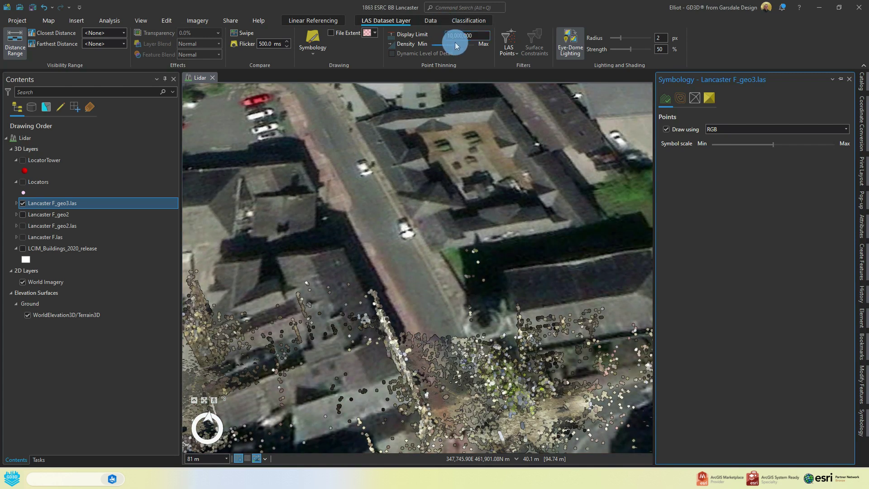
drag(456, 44, 496, 46)
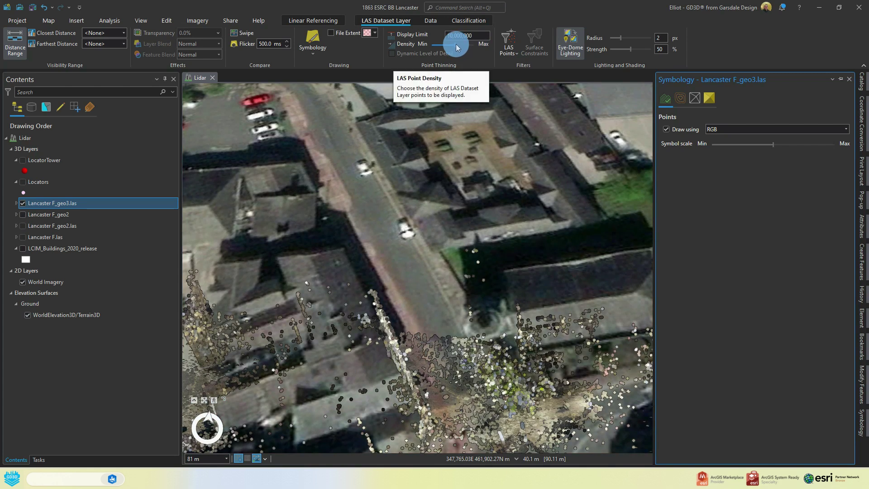
drag(453, 44, 484, 47)
Inspect how the RGB point cloud sits on the imagery around the road junction, from a distance and close up.
drag(444, 131, 485, 271)
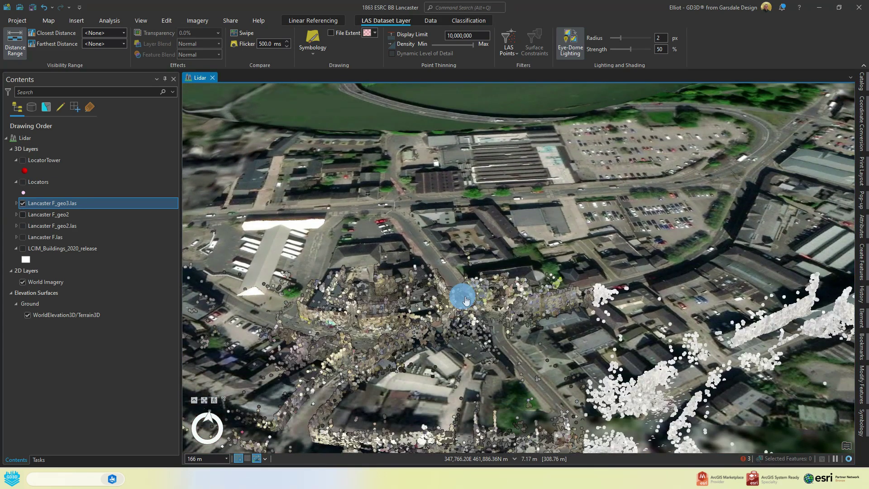
middle_drag(466, 300, 480, 404)
drag(473, 369, 536, 260)
middle_drag(471, 308, 593, 220)
scroll(446, 253, up, 8)
mouse_move(479, 288)
middle_down()
mouse_move(508, 311)
mouse_move(485, 301)
middle_up()
scroll(486, 301, up, 2)
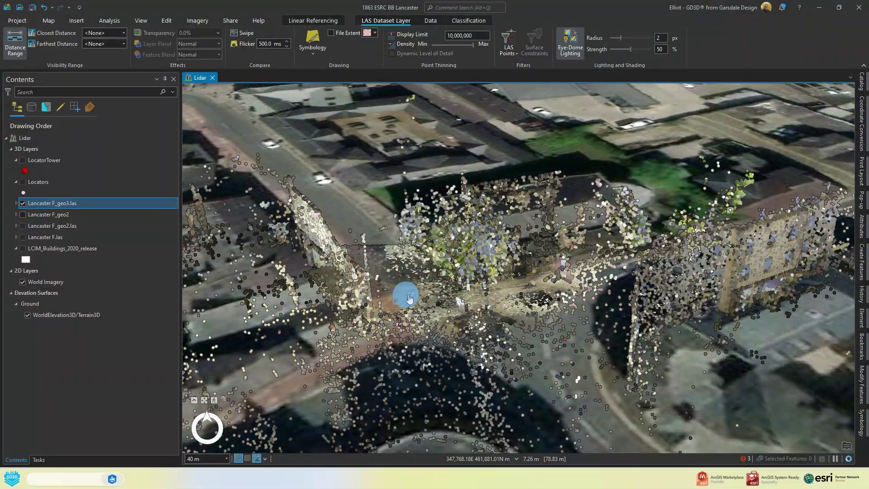
Compare the Lancaster F_geo3.las points with the LCIM_Buildings_2020_release models around the tower, then hide the buildings again.
click(25, 253)
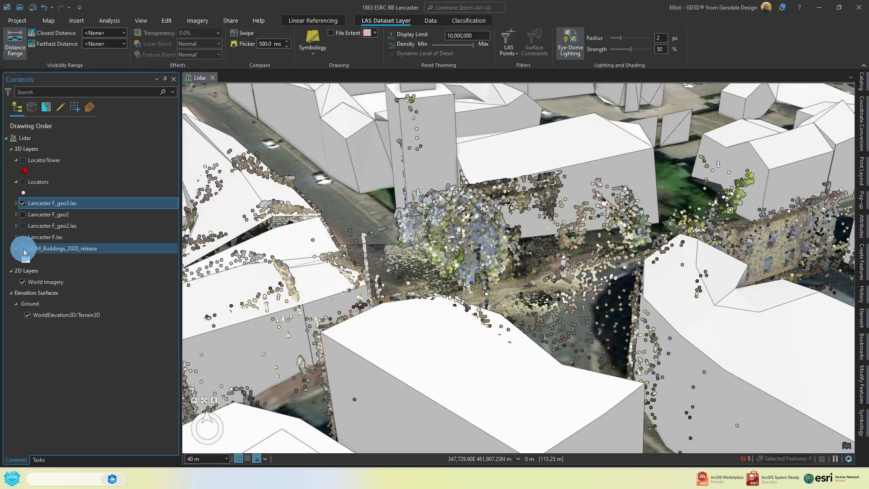
middle_drag(469, 197, 571, 209)
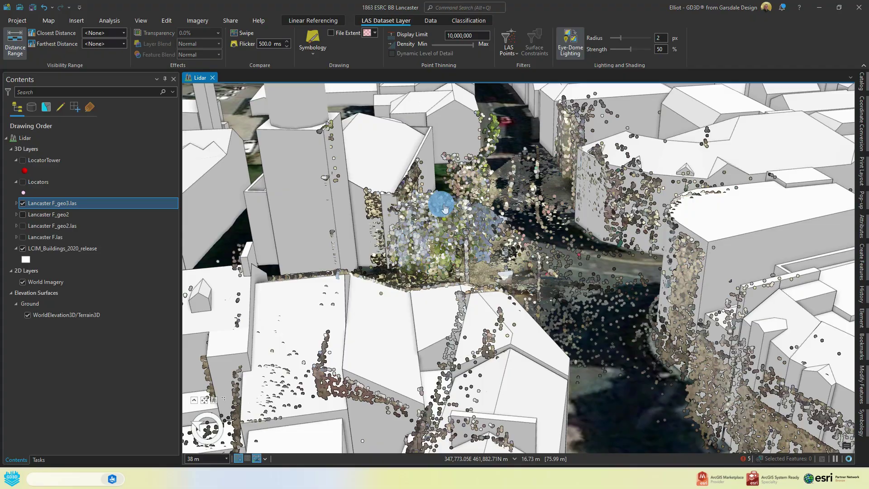
middle_drag(445, 208, 432, 260)
scroll(619, 268, down, 5)
middle_drag(645, 259, 397, 238)
click(119, 208)
click(22, 204)
click(23, 248)
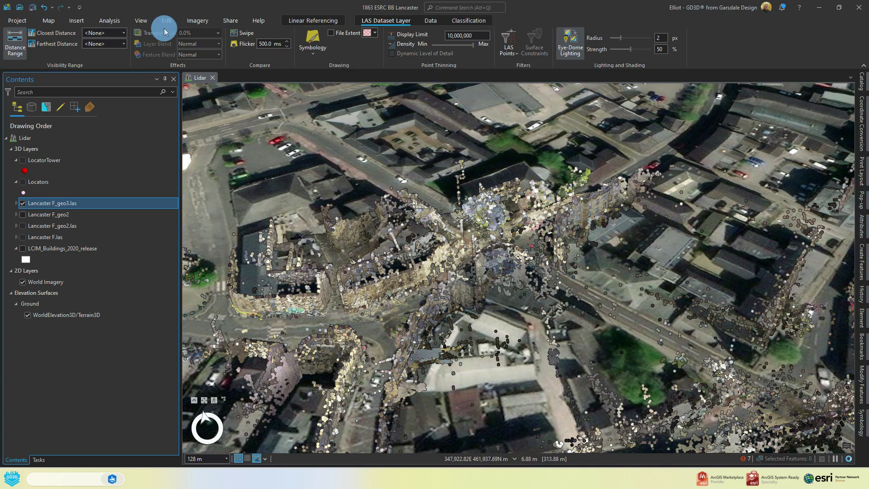
Search the geoprocessing tools for "create point cloud scene" and open Create Point Cloud Scene Layer Content.
click(49, 21)
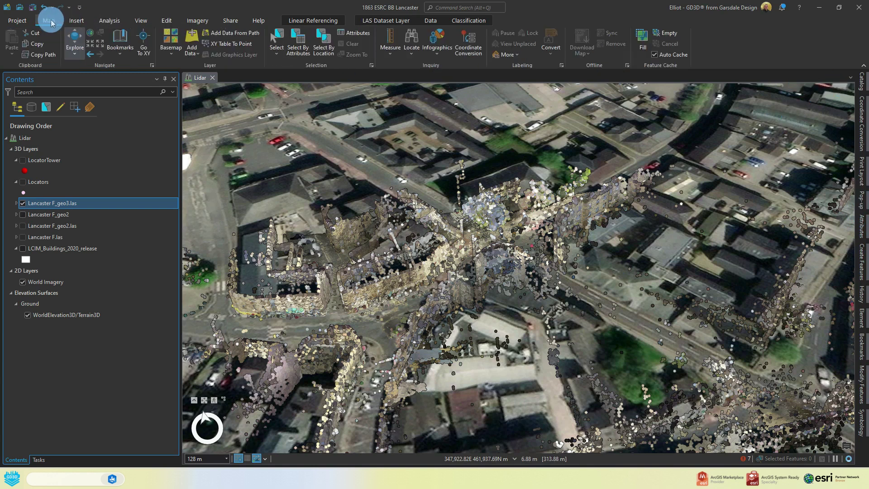
click(110, 22)
click(106, 41)
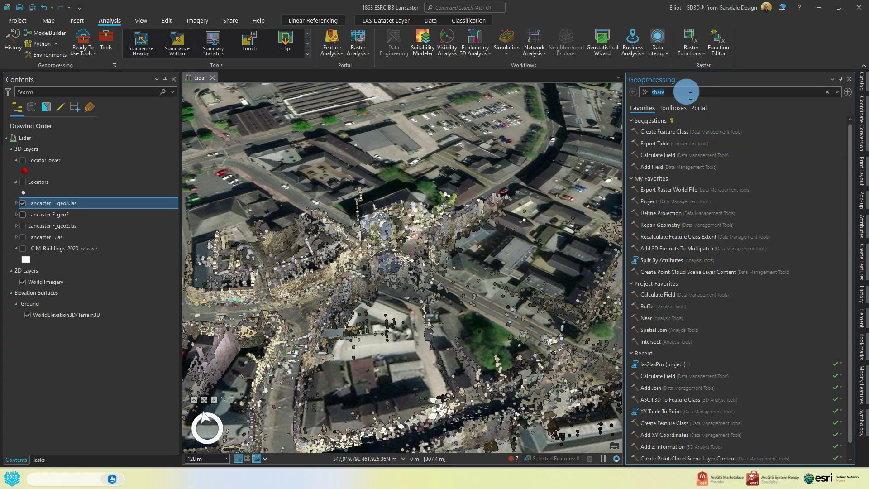
text(create point scene)
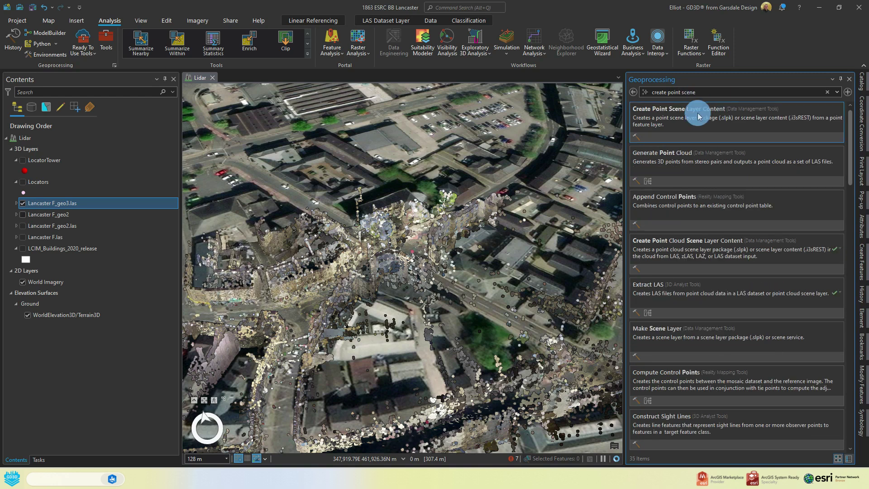
click(678, 114)
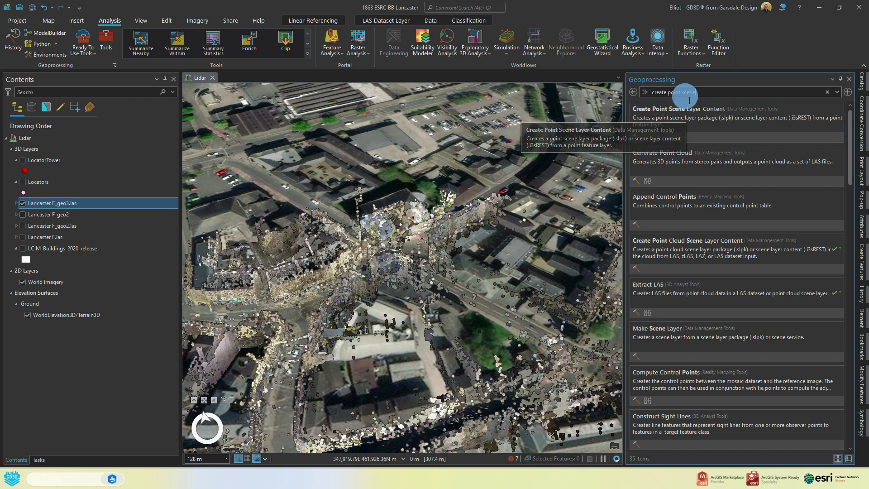
text(cloud)
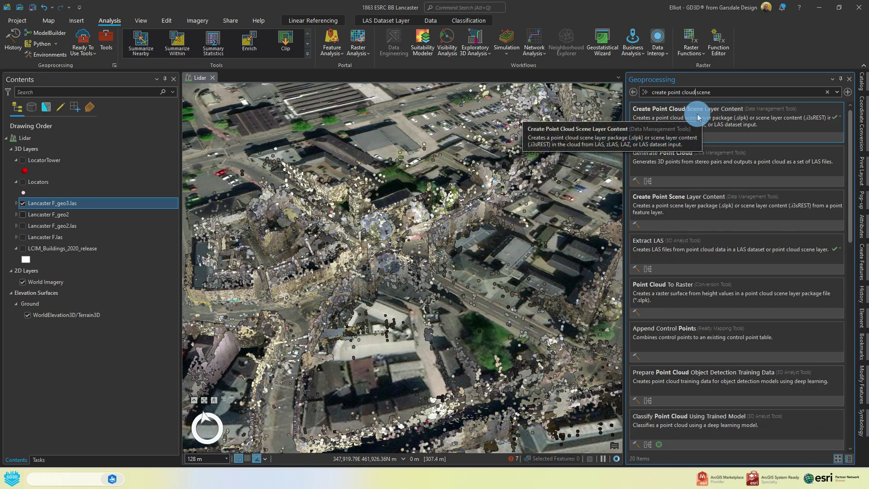
click(698, 118)
Set Lancaster F_geo3.las as the input dataset and LancasterF_pointcloud_v1.slpk in the project folder as the output scene layer package.
click(834, 129)
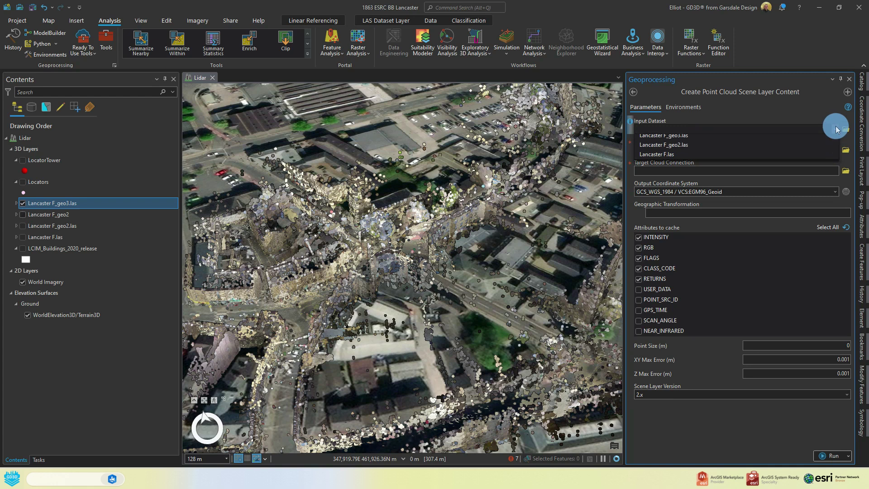
click(776, 140)
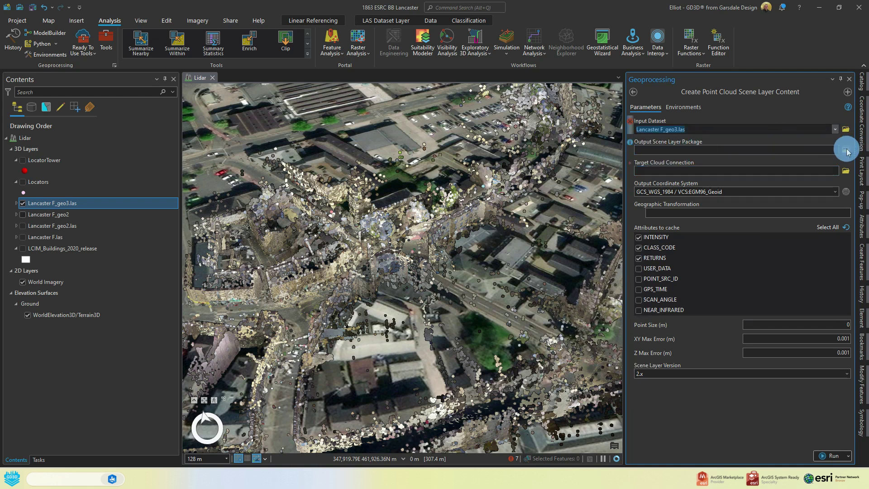
click(847, 151)
scroll(426, 281, down, 2)
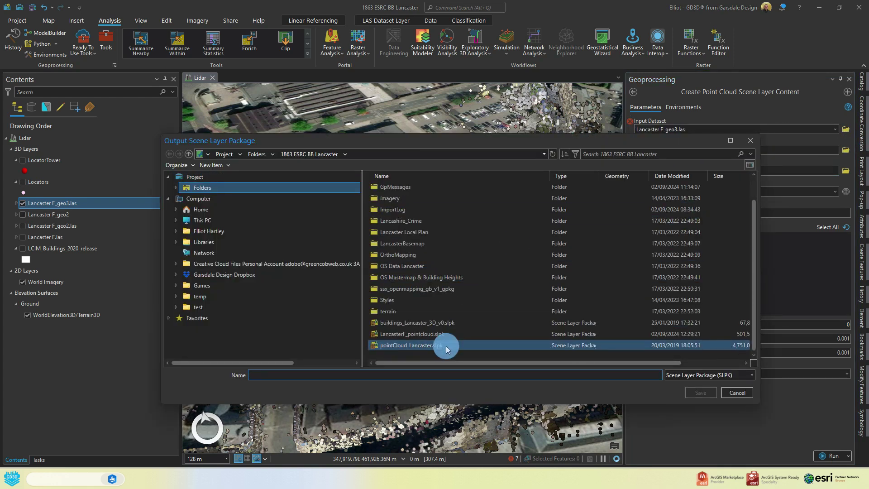
click(436, 334)
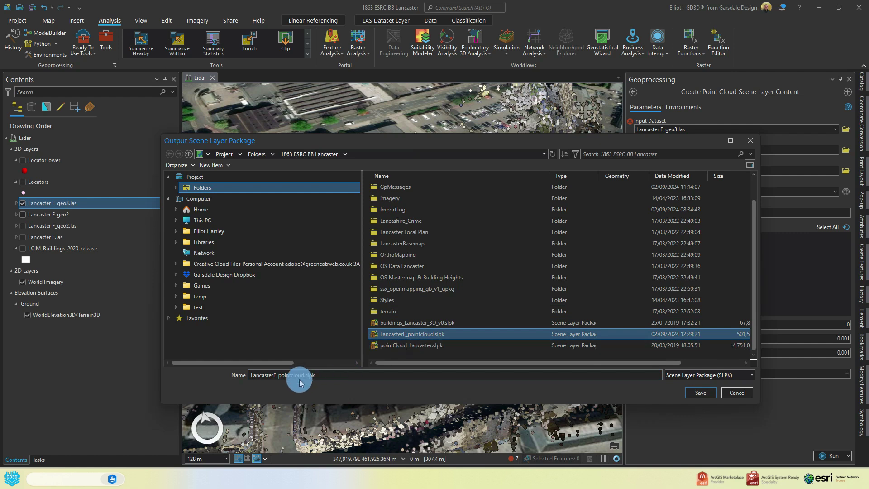
text(_v1)
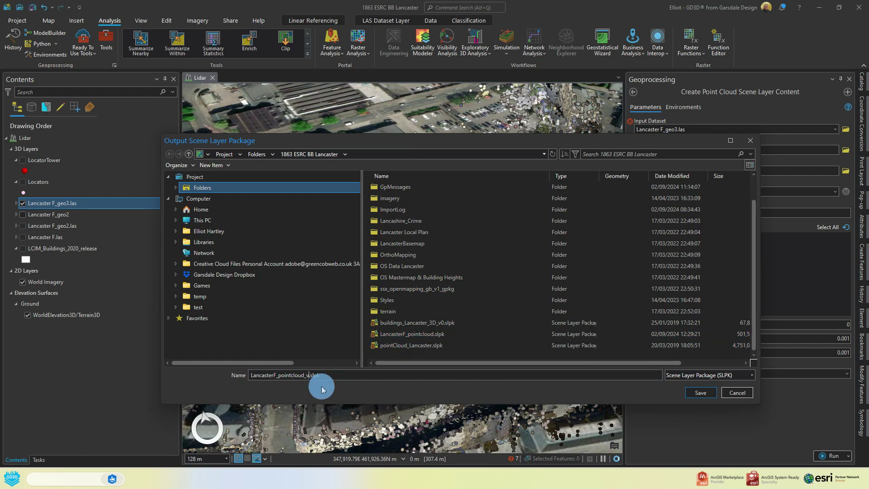
key(Return)
Check the error on the tool's input dataset and remove the Lancaster F_geo3.las layer from the scene.
click(691, 130)
mouse_move(632, 120)
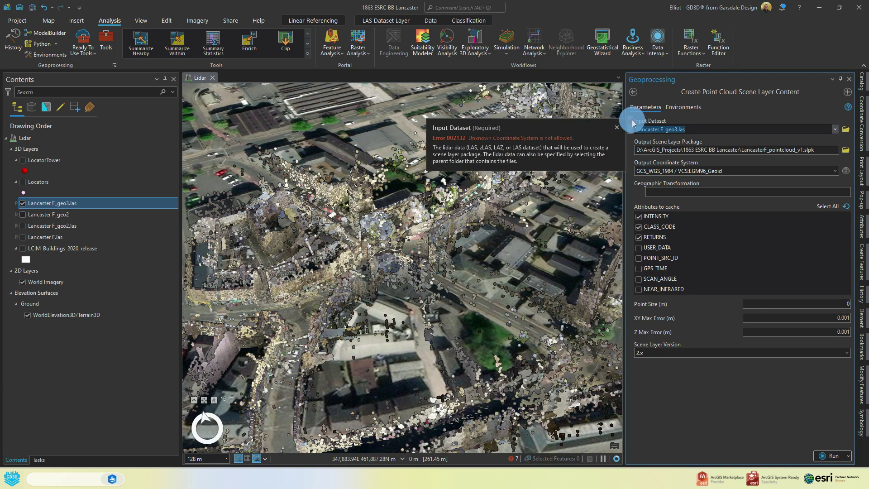
right_click(44, 206)
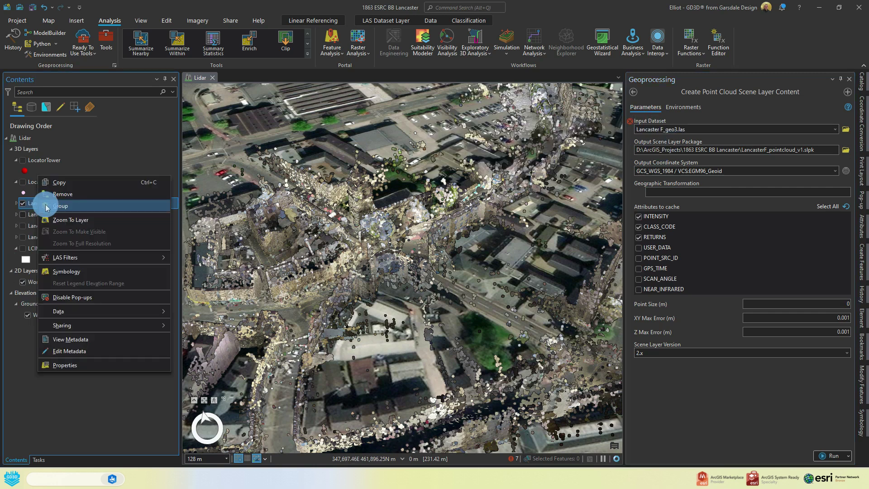
click(69, 189)
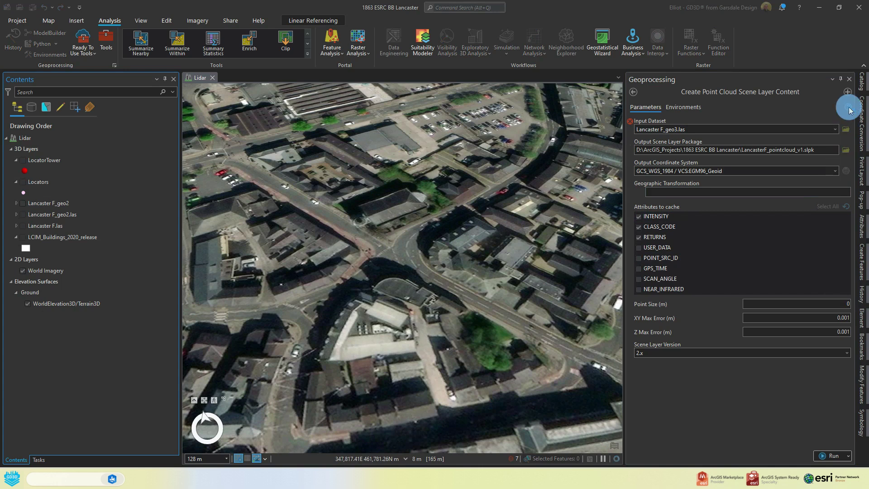
Assign an XY coordinate system from the favorites to the Lancaster F_geo3.las file in its LAS file properties.
click(861, 82)
right_click(775, 337)
click(729, 340)
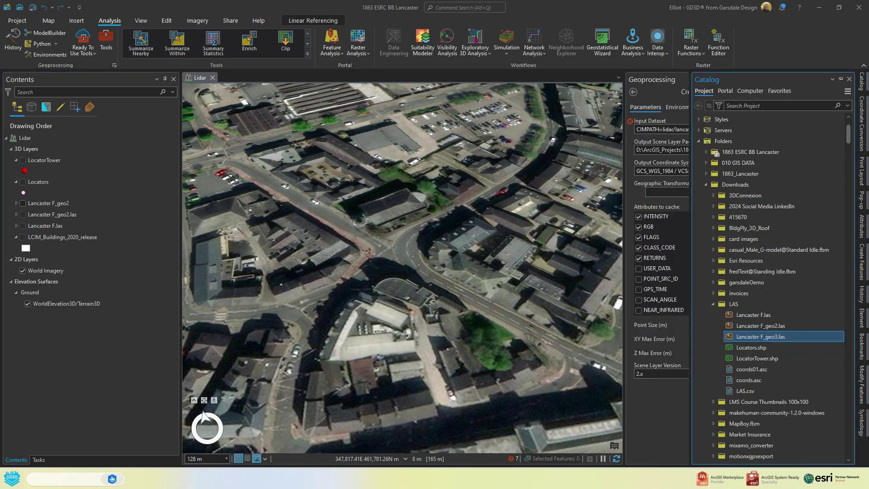
click(589, 385)
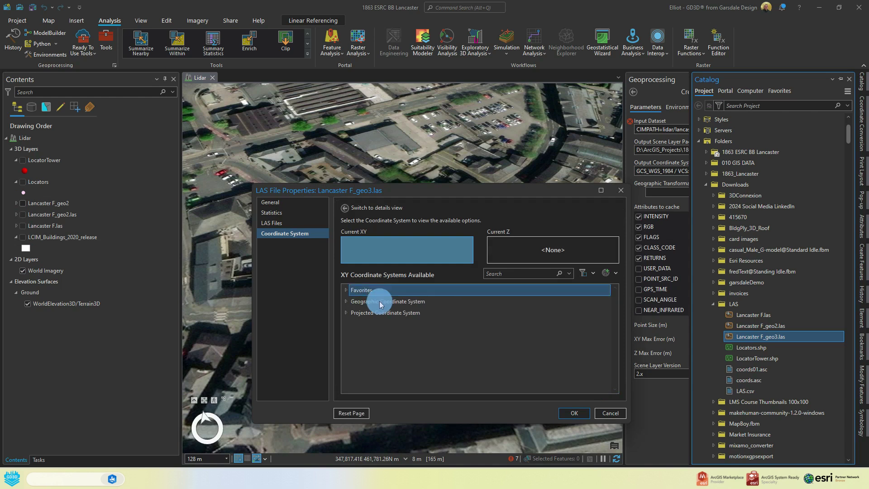
click(347, 290)
click(390, 301)
click(573, 413)
Add Lancaster F_geo3.las back to the scene, keep scene layer version 2.x, and symbolize its points by RGB.
drag(765, 336, 413, 263)
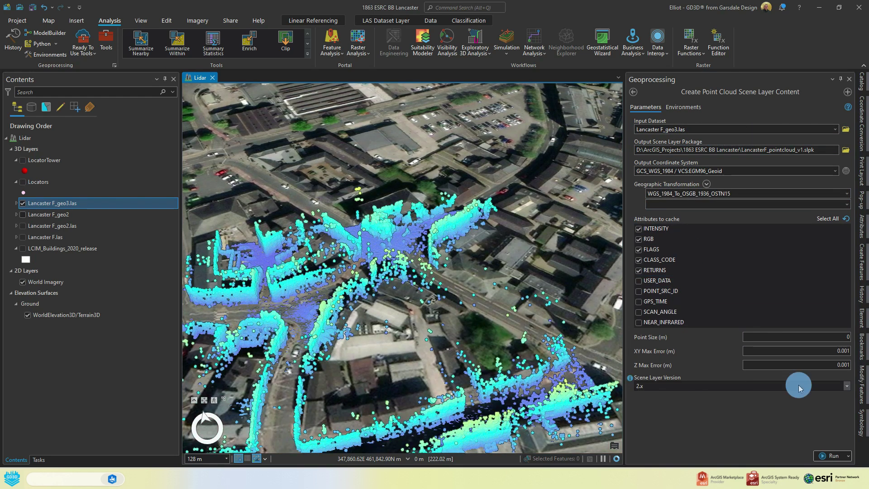
click(847, 386)
click(847, 385)
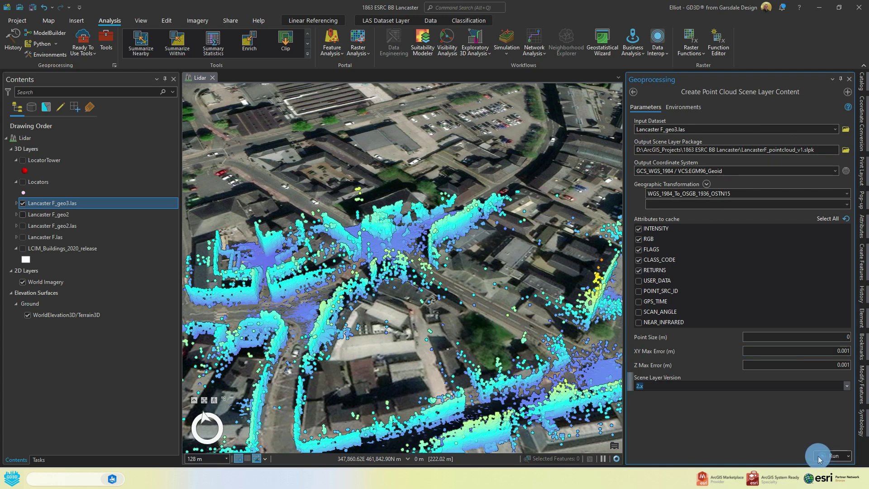
click(403, 22)
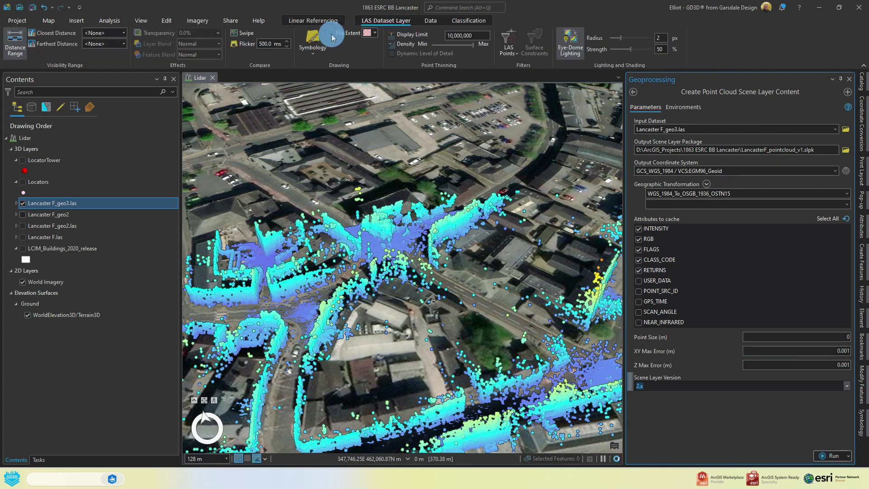
click(321, 47)
click(270, 104)
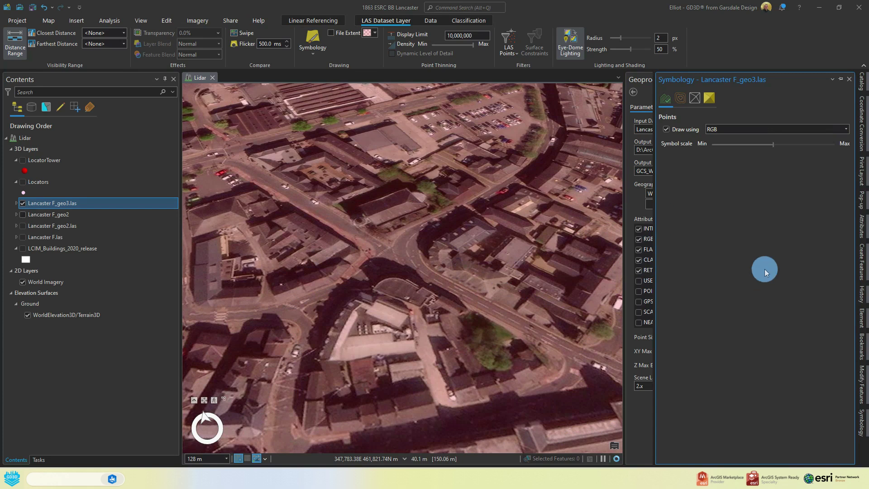
Run Create Point Cloud Scene Layer Content with all attributes selected for caching, and hide the Lancaster F_geo3.las layer.
click(649, 81)
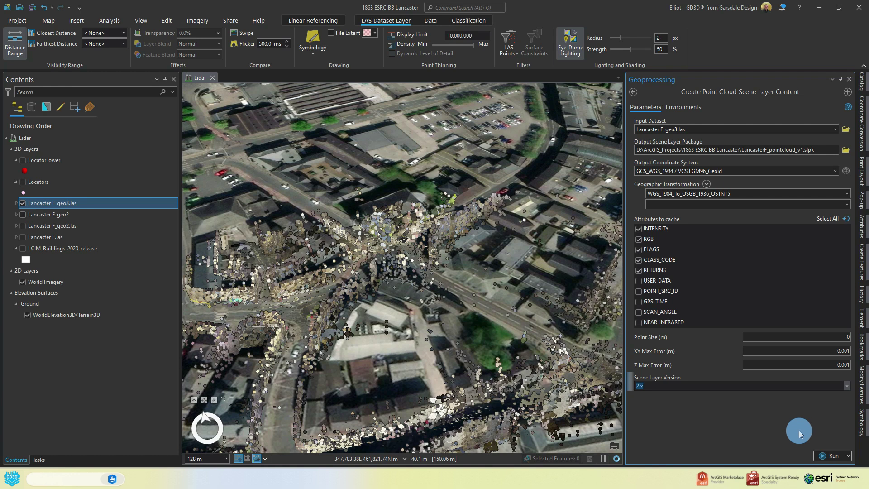
click(827, 219)
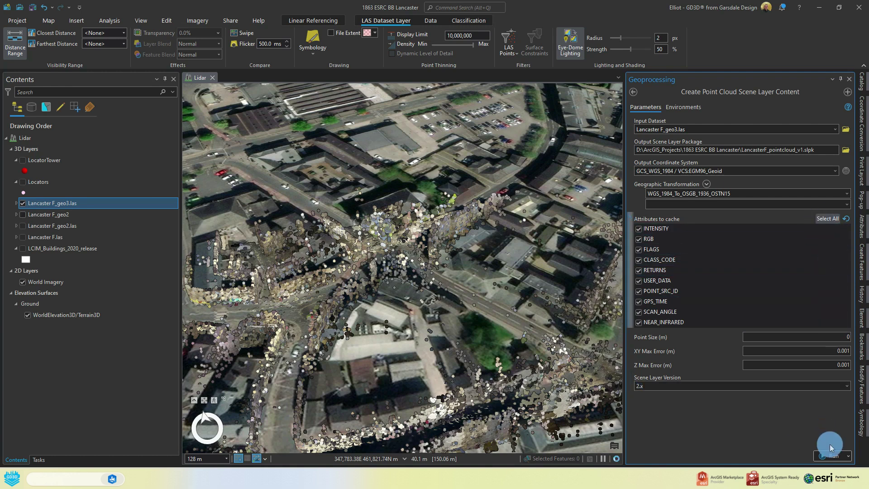
click(832, 456)
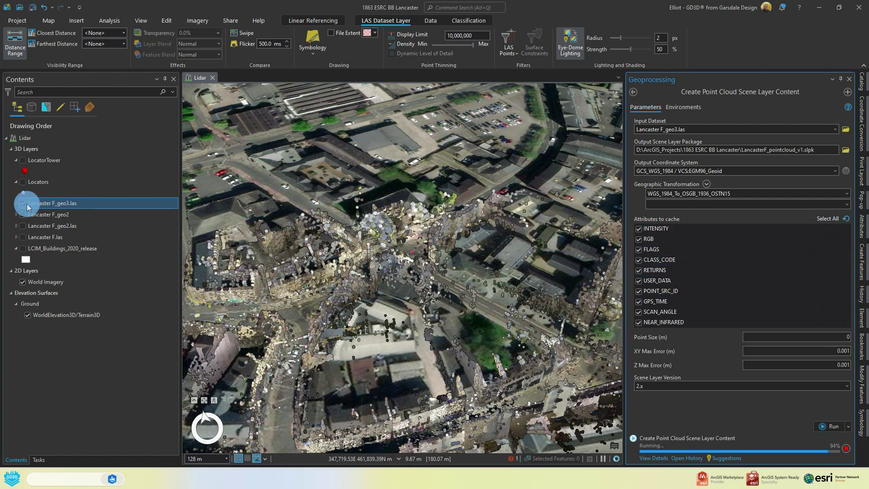
click(23, 203)
click(510, 353)
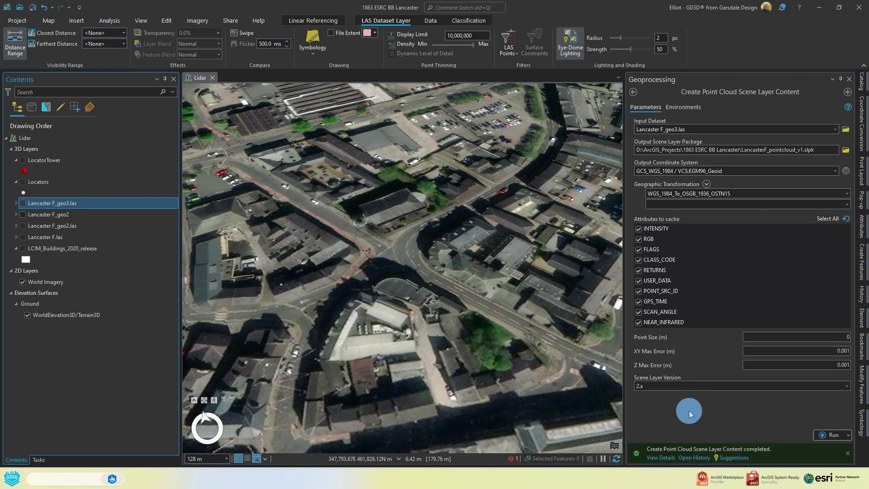
Add LancasterF_pointcloud_v1.slpk from the 1863 ESRC BB Lancaster project folder to the Lidar scene and collapse the Geoprocessing pane.
click(862, 83)
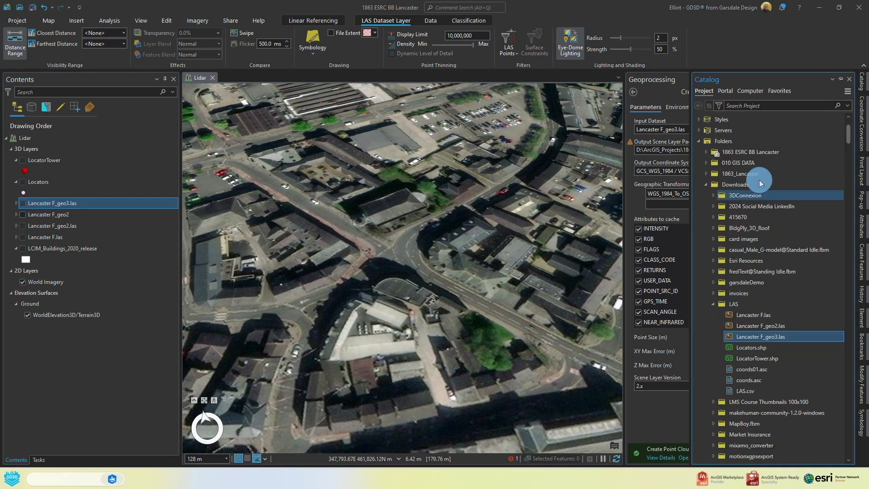
scroll(752, 306, down, 2)
click(750, 336)
scroll(748, 337, up, 4)
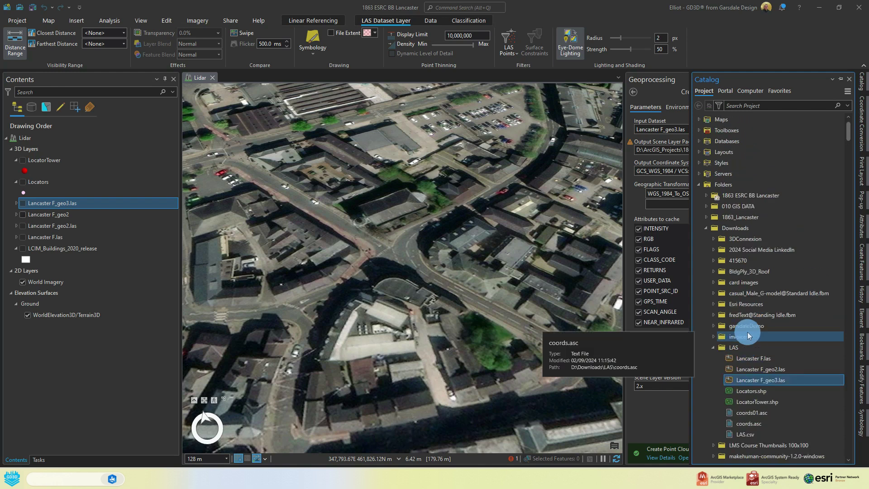
click(706, 195)
scroll(733, 281, down, 3)
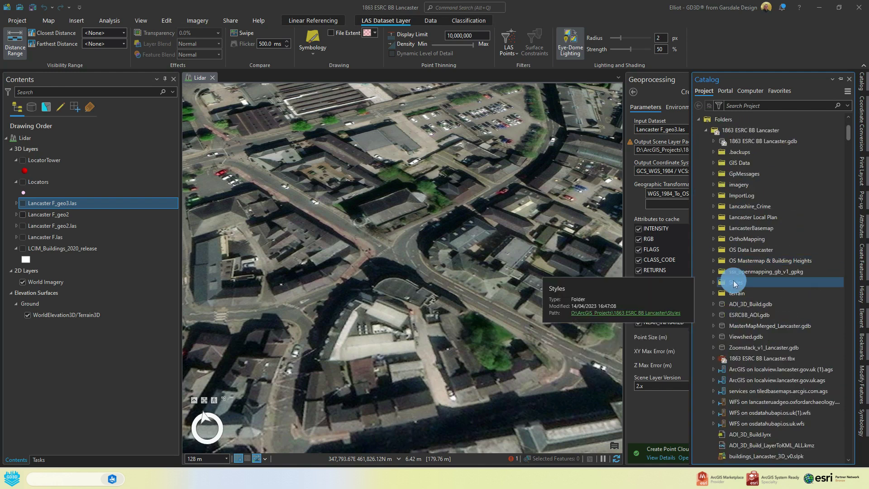
scroll(733, 280, down, 6)
click(785, 326)
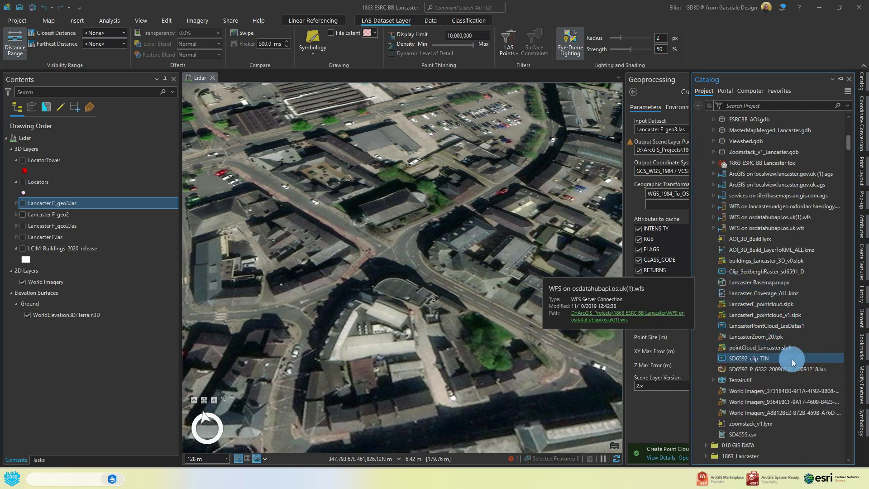
click(739, 307)
click(507, 297)
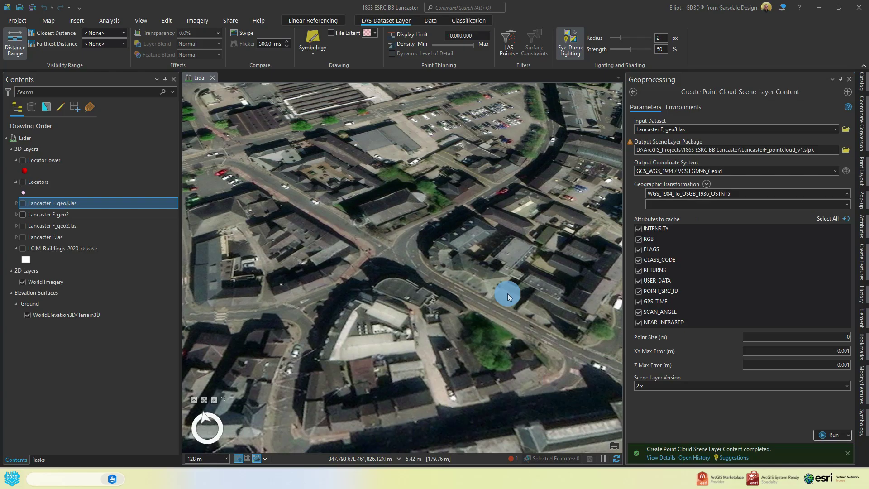
click(841, 80)
Display the LCIM_Buildings_2020_release layer together with the Lancaster F_geo3 point cloud in a street-level view.
scroll(525, 277, down, 2)
middle_drag(526, 277, 444, 229)
scroll(478, 231, up, 6)
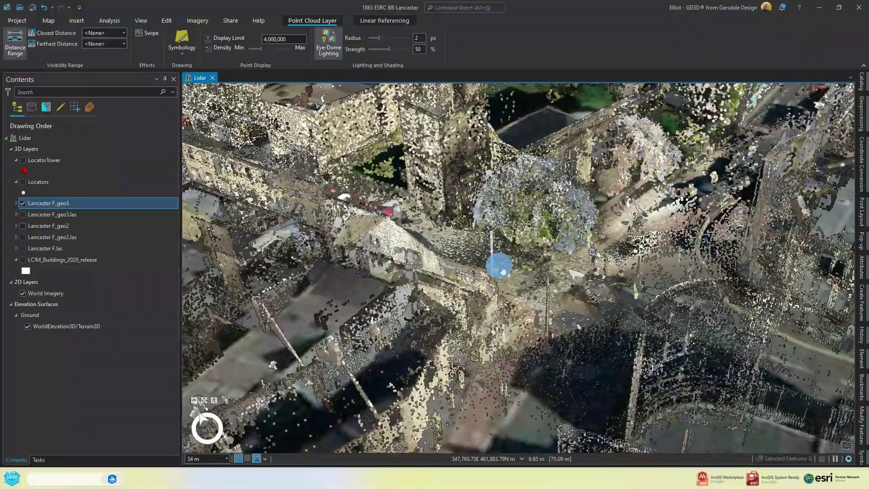
middle_drag(503, 270, 575, 293)
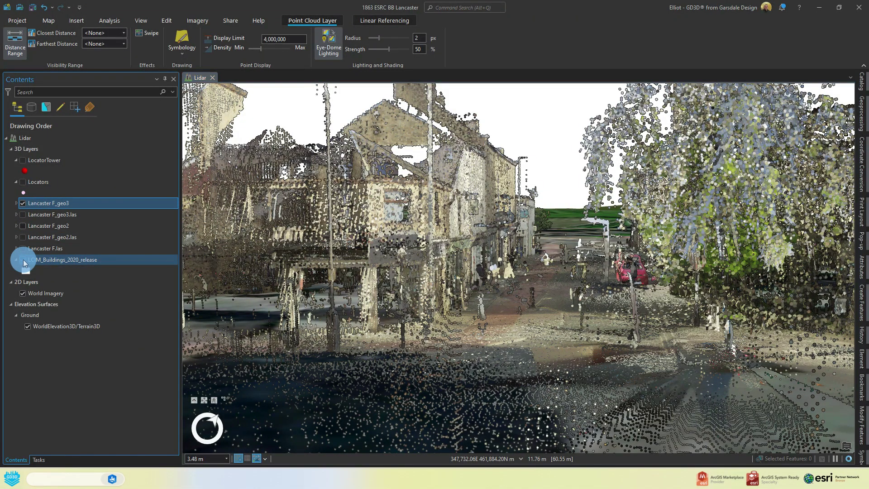
click(23, 259)
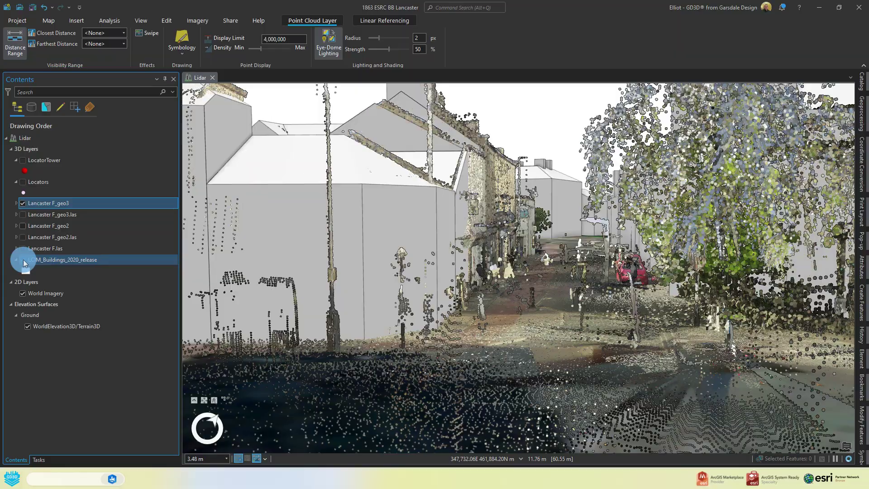
Examine how the point cloud lines up with the LCIM building models along the streets and save the project.
scroll(492, 254, down, 4)
mouse_move(504, 247)
middle_down()
mouse_move(476, 271)
mouse_move(393, 307)
mouse_move(306, 320)
mouse_move(117, 304)
mouse_move(111, 291)
mouse_move(135, 291)
middle_up()
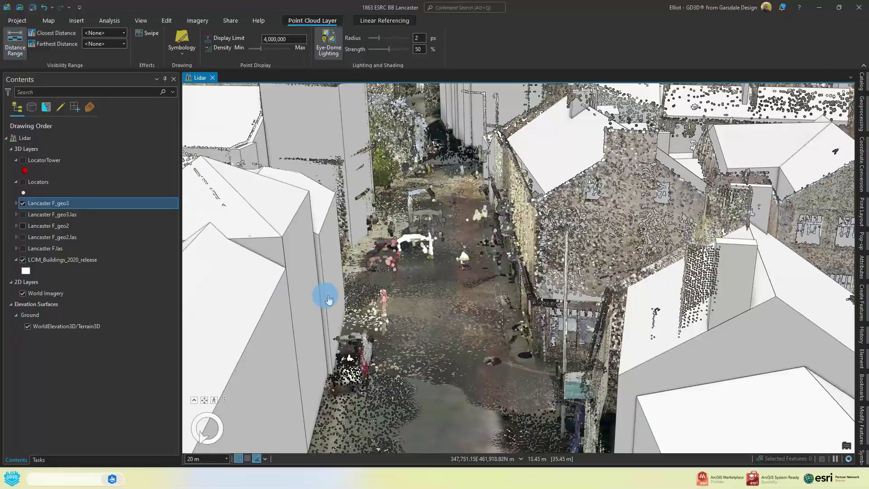
scroll(478, 310, down, 4)
scroll(478, 309, down, 4)
middle_drag(458, 287, 344, 303)
middle_drag(587, 212, 523, 212)
middle_drag(599, 194, 365, 291)
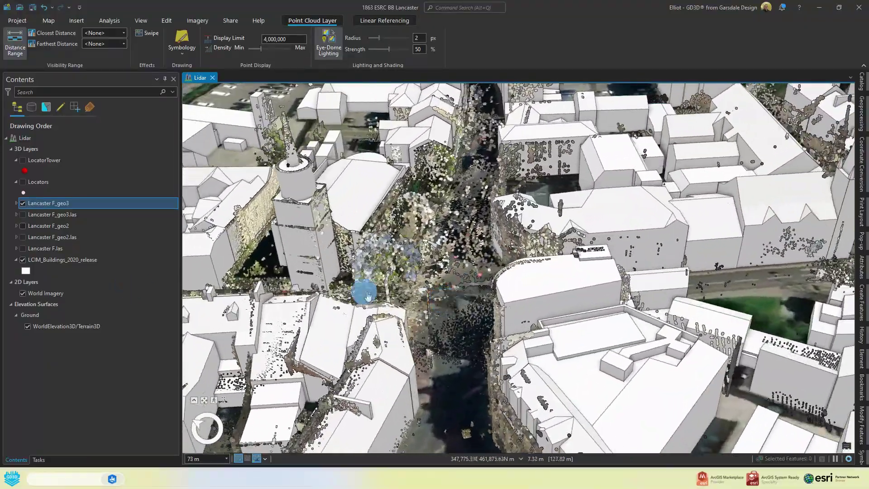
click(32, 8)
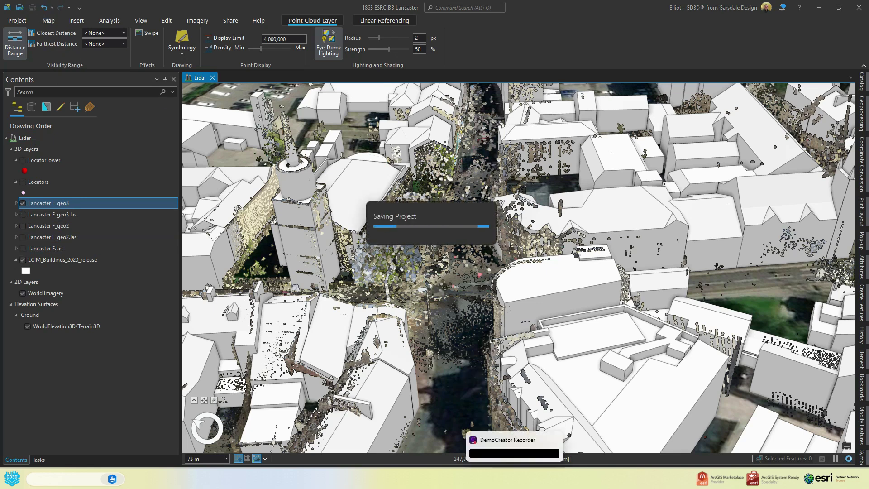